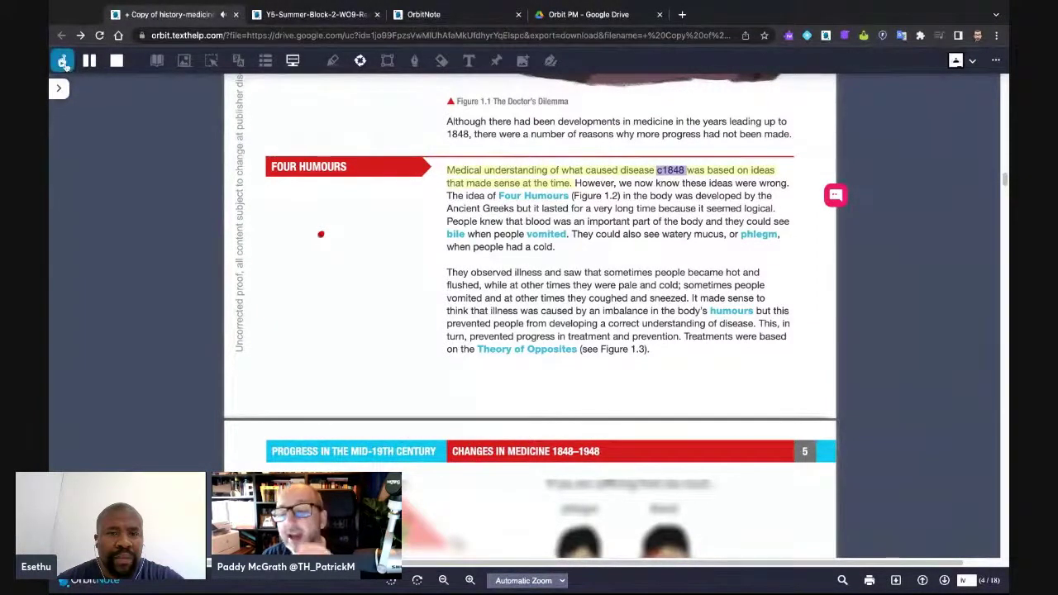
- Look up the word "coughed" in the dictionary with its pronunciation, and view it in the picture dictionary
click(62, 62)
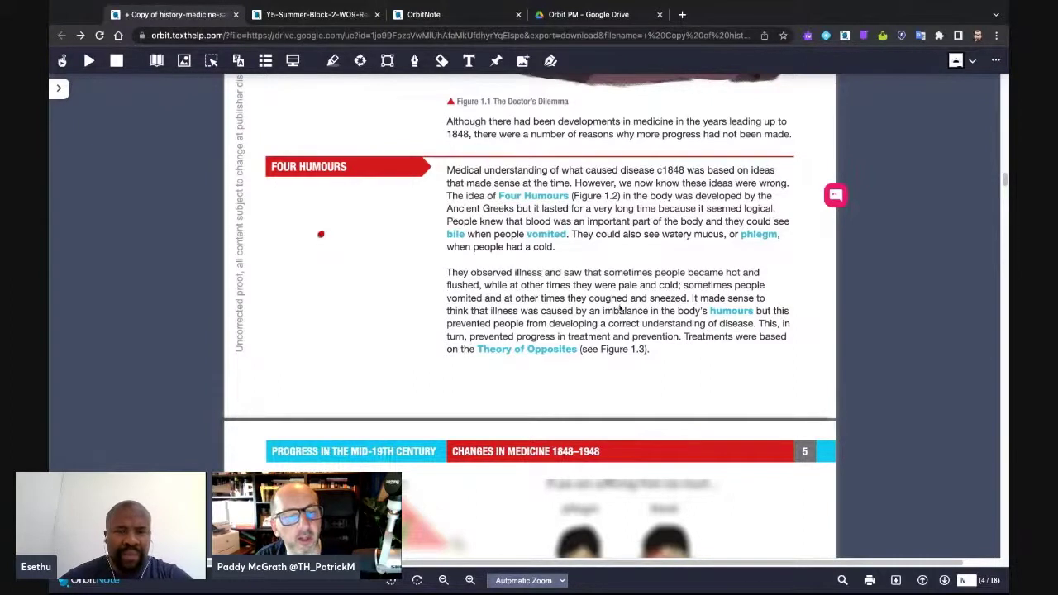
double_click(628, 298)
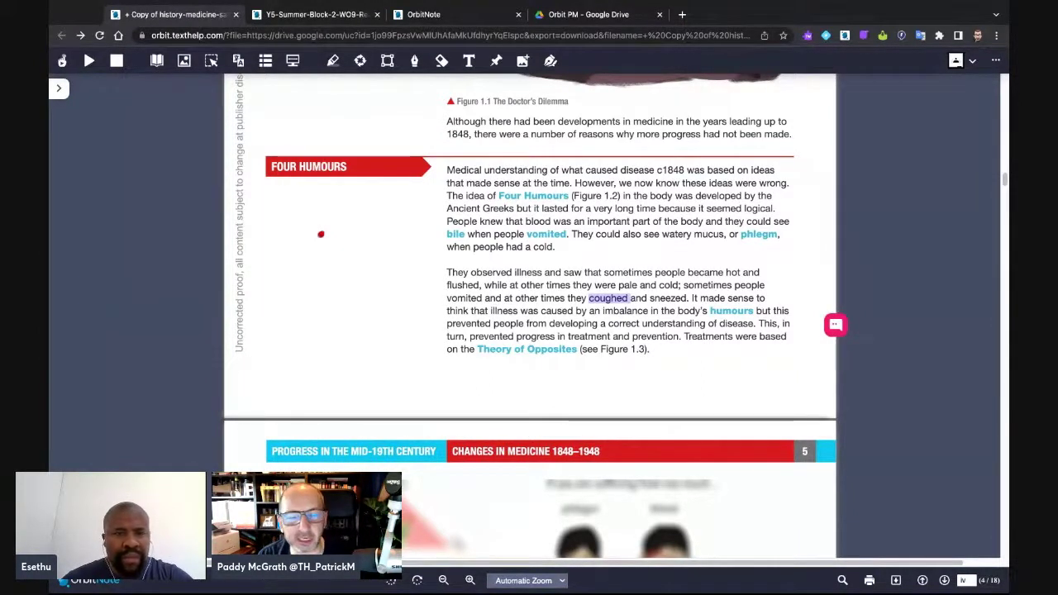
click(158, 63)
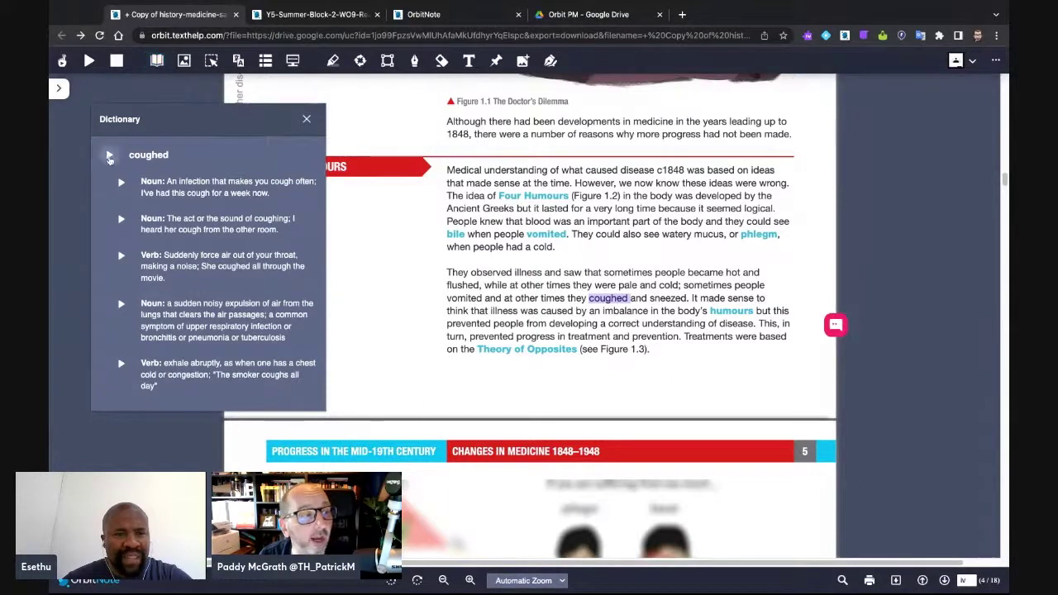
click(110, 157)
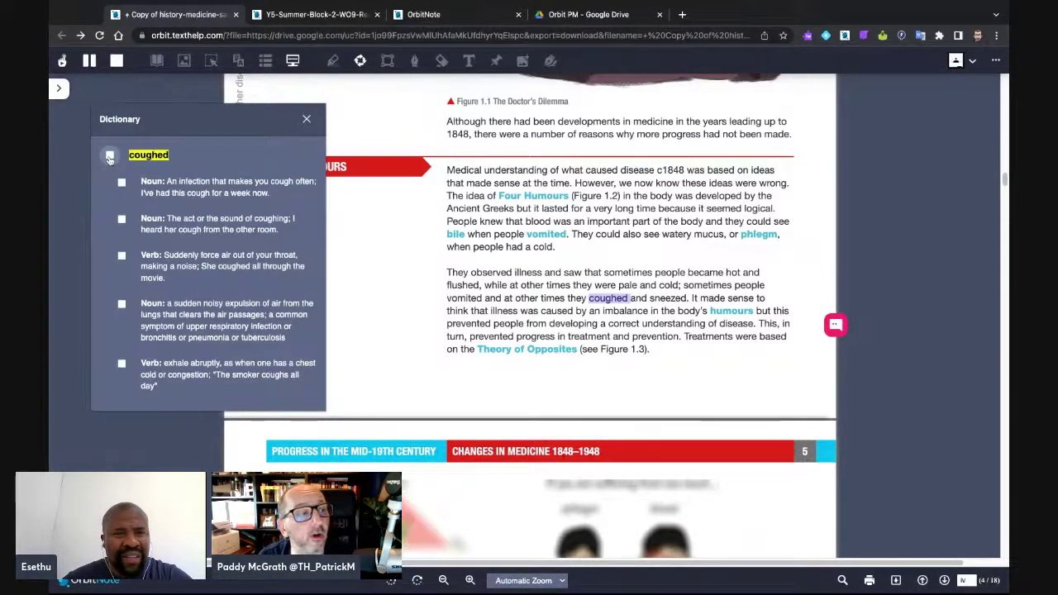
click(306, 119)
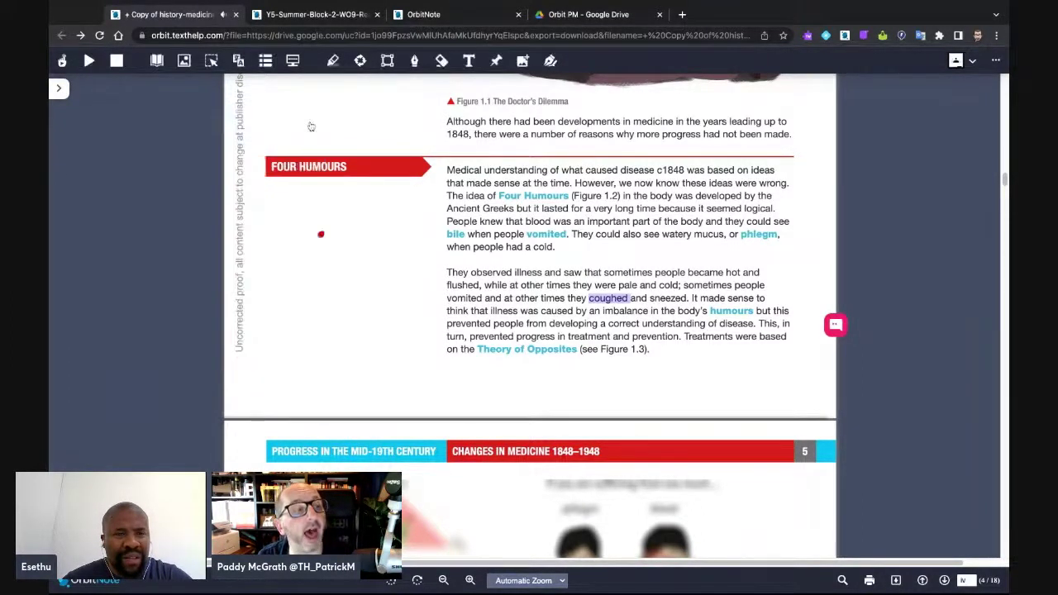
click(184, 62)
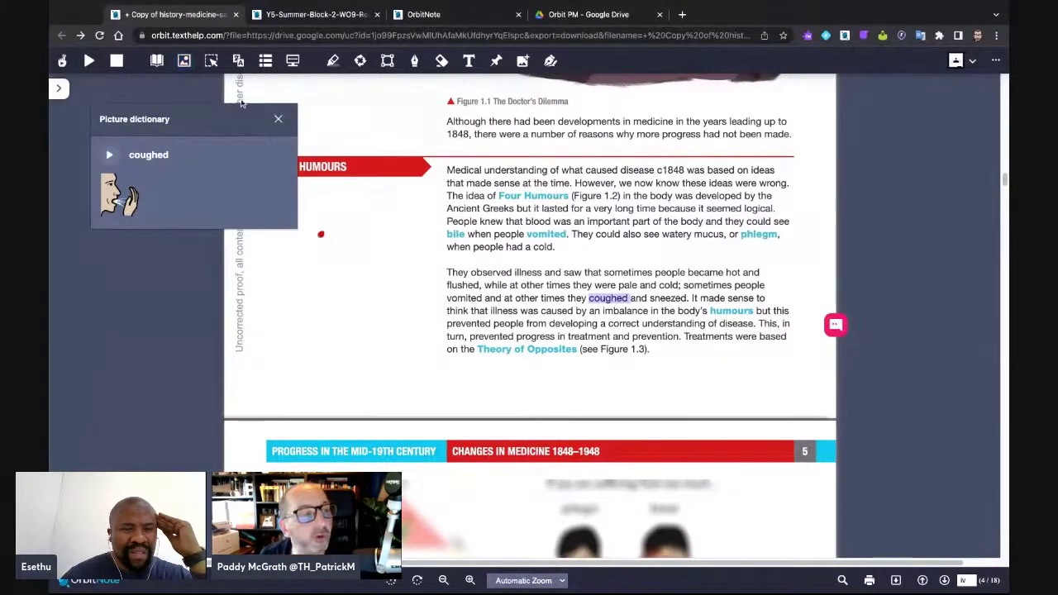
click(277, 121)
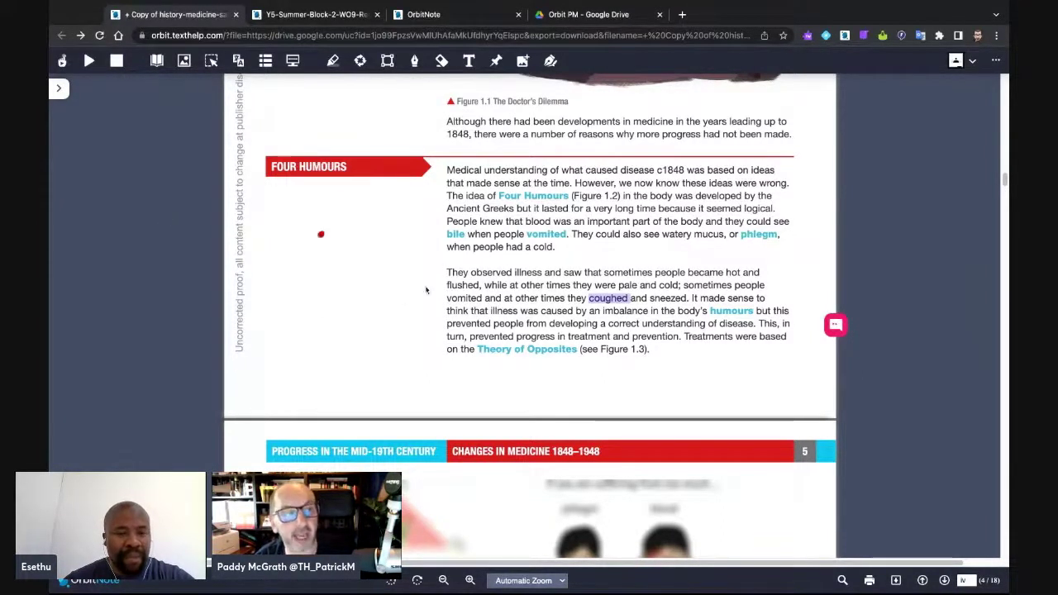
- Capture the "Medical training" thought bubble in Figure 1.1 with the screenshot reader, and dismiss the capture
scroll(474, 282, up, 1)
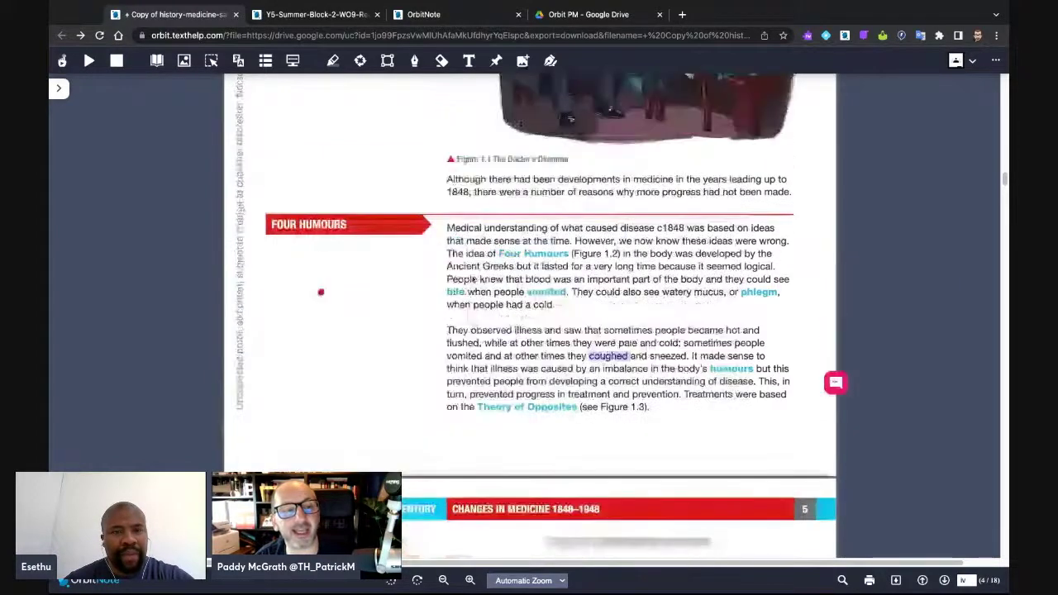
scroll(473, 279, up, 4)
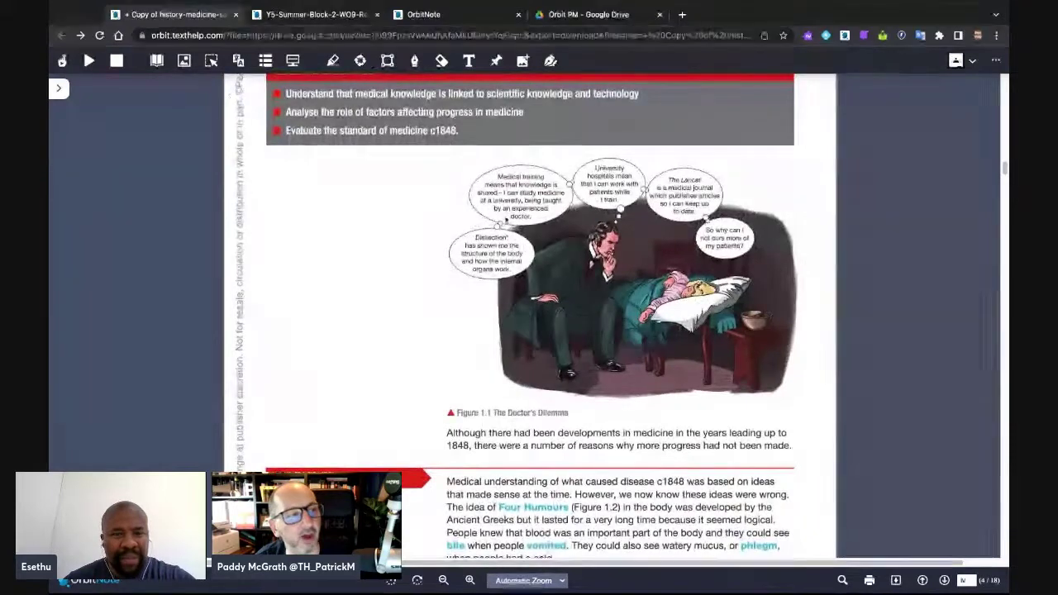
click(213, 64)
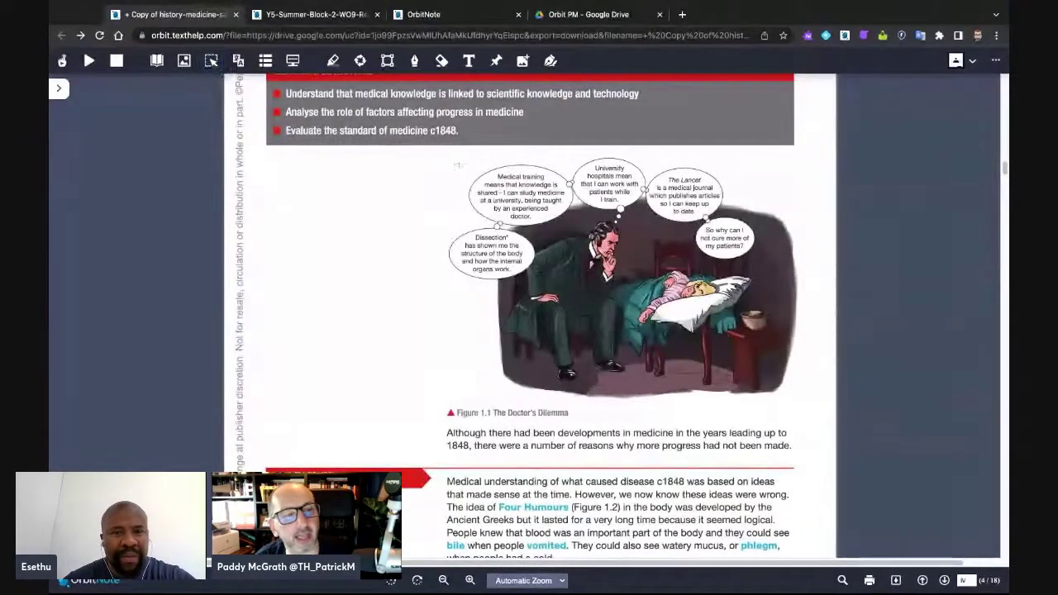
drag(462, 163, 569, 222)
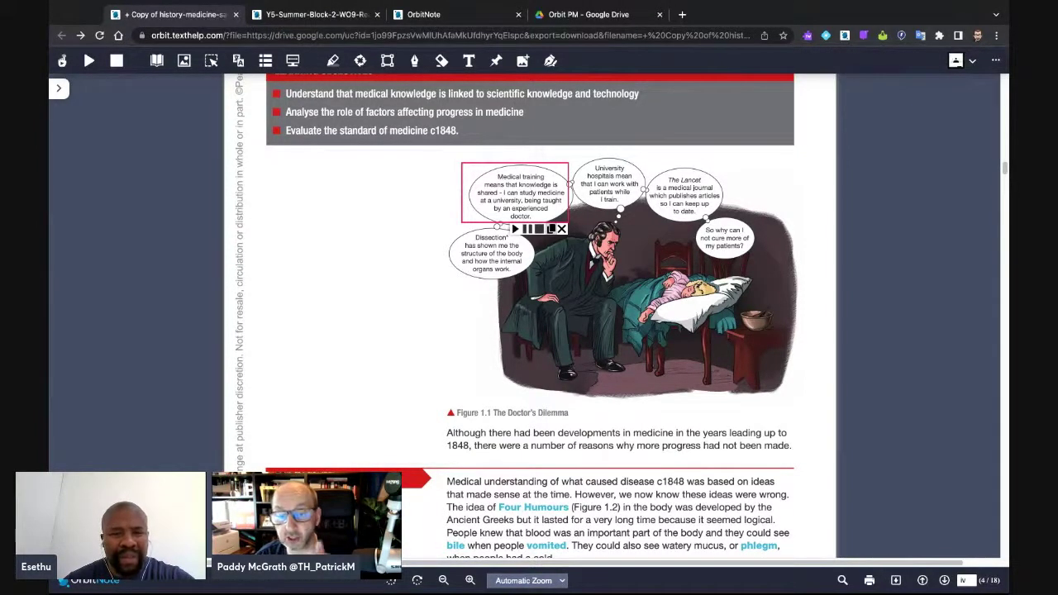
click(561, 229)
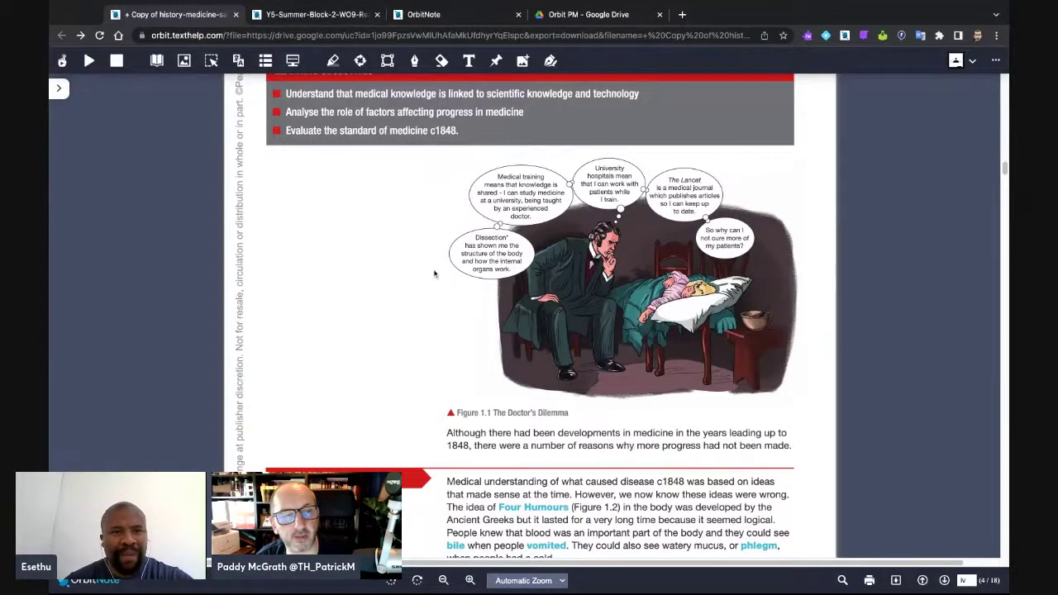
- Highlight the first sentence under Four Humours and "People knew that blood was an important part of the body" in yellow
scroll(435, 274, up, 1)
scroll(434, 274, down, 5)
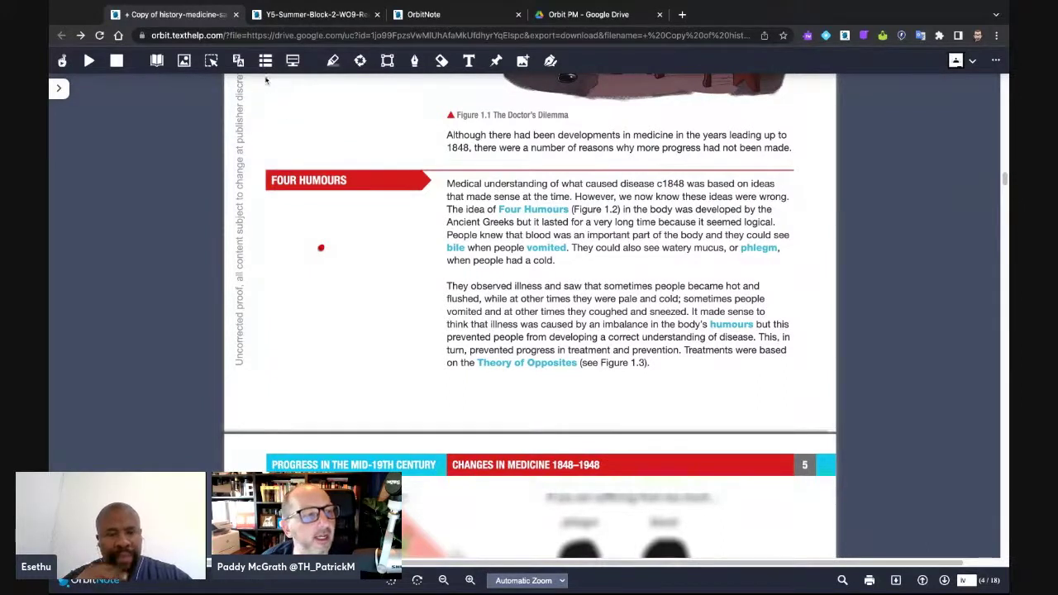
click(333, 61)
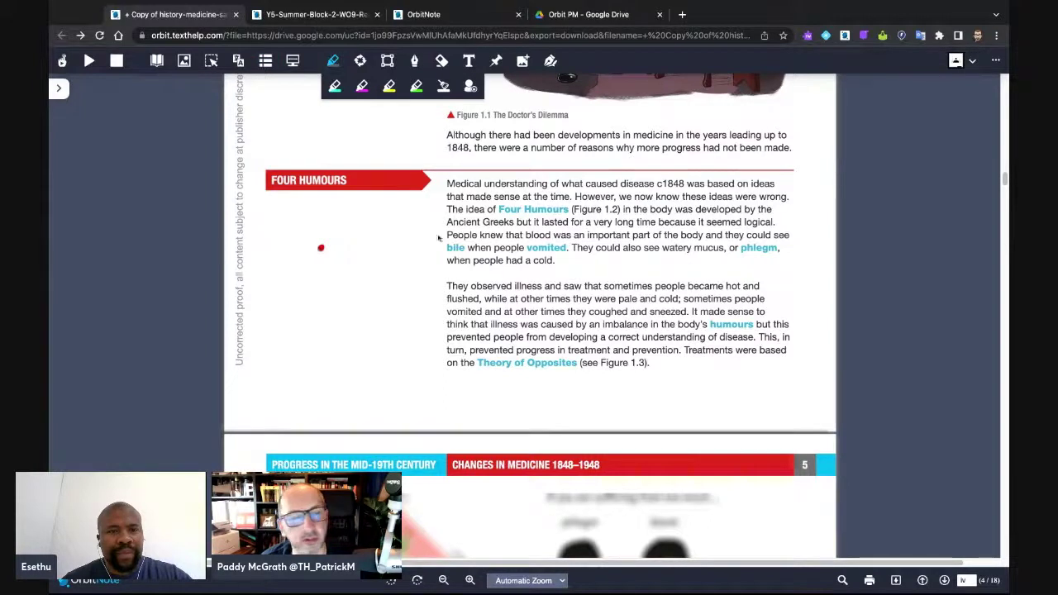
mouse_move(447, 183)
mouse_down()
mouse_move(549, 184)
mouse_move(570, 197)
mouse_up()
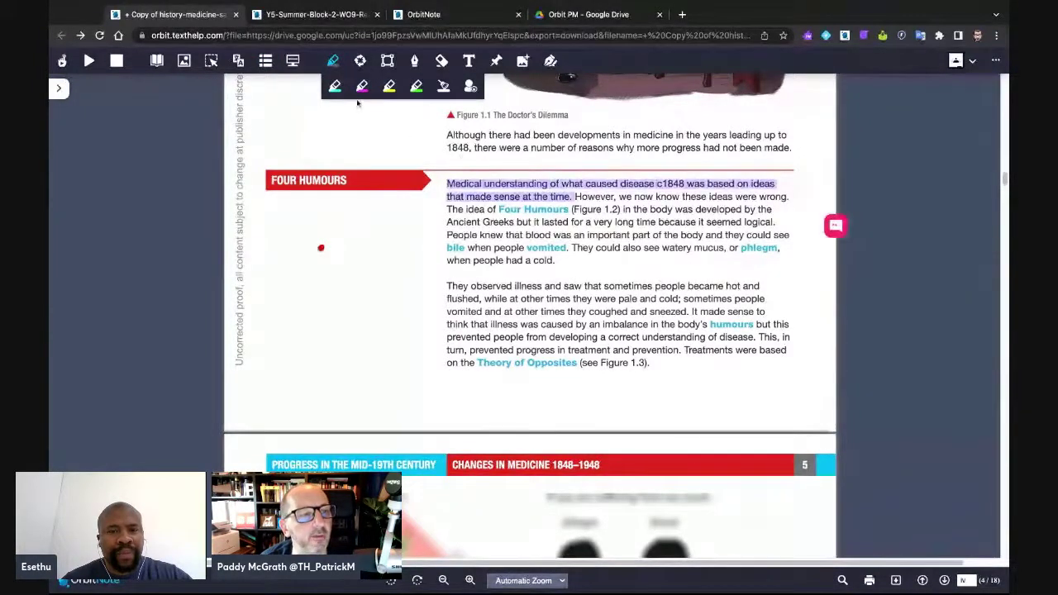
click(390, 86)
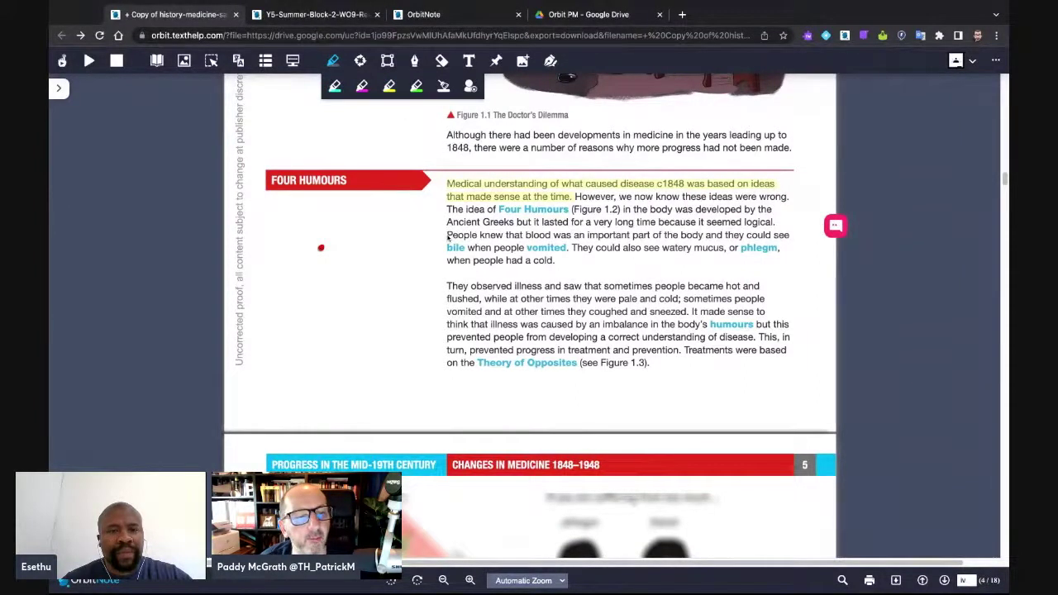
drag(448, 237, 704, 237)
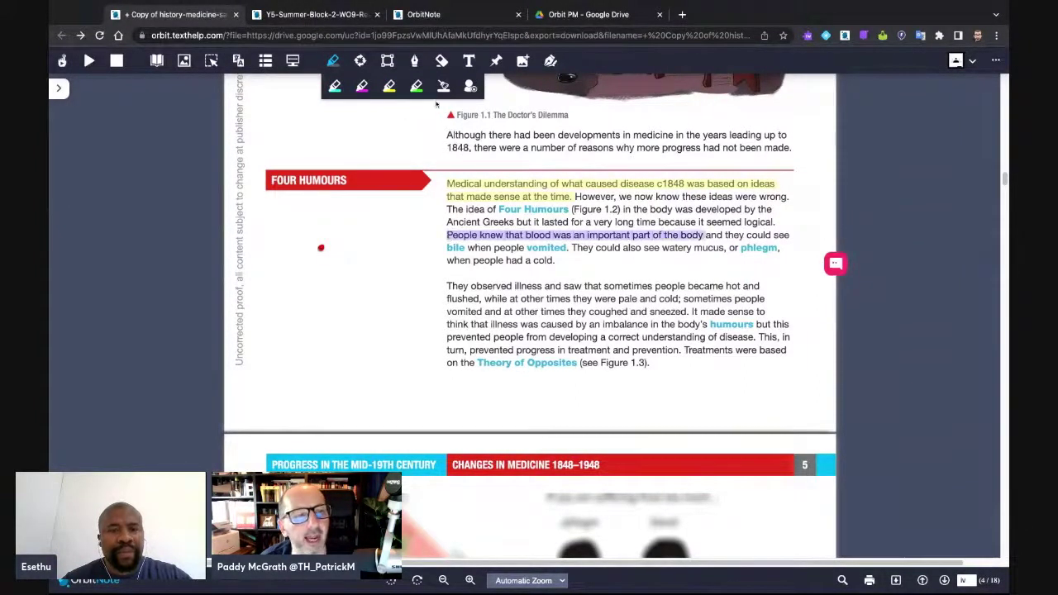
click(390, 86)
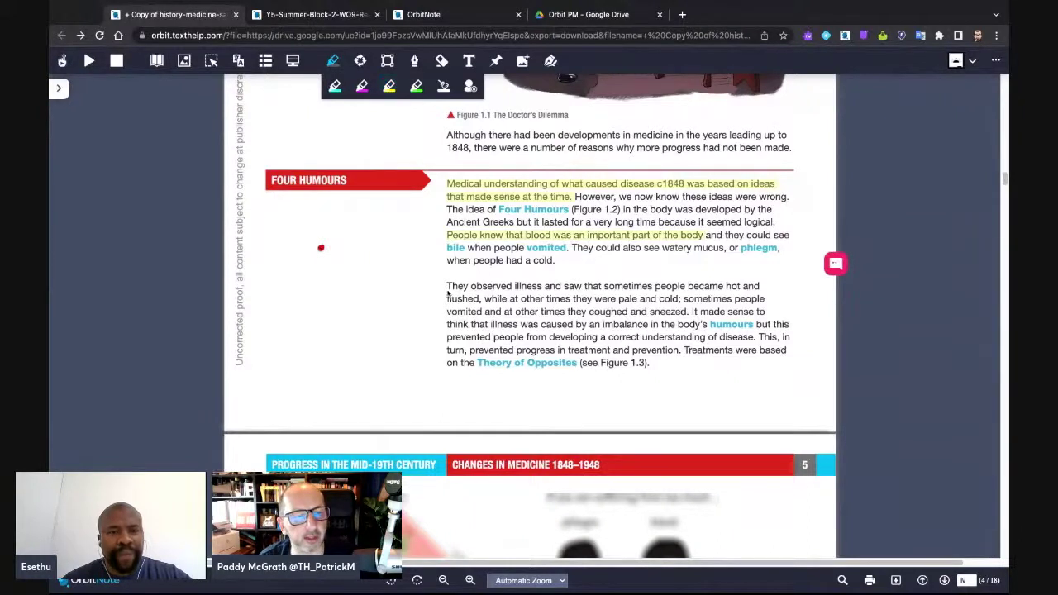
- Highlight "They observed illness and saw that sometimes people became hot and flushed," in green and put the highlighter away
mouse_move(448, 288)
mouse_down()
mouse_move(506, 312)
mouse_move(483, 301)
mouse_up()
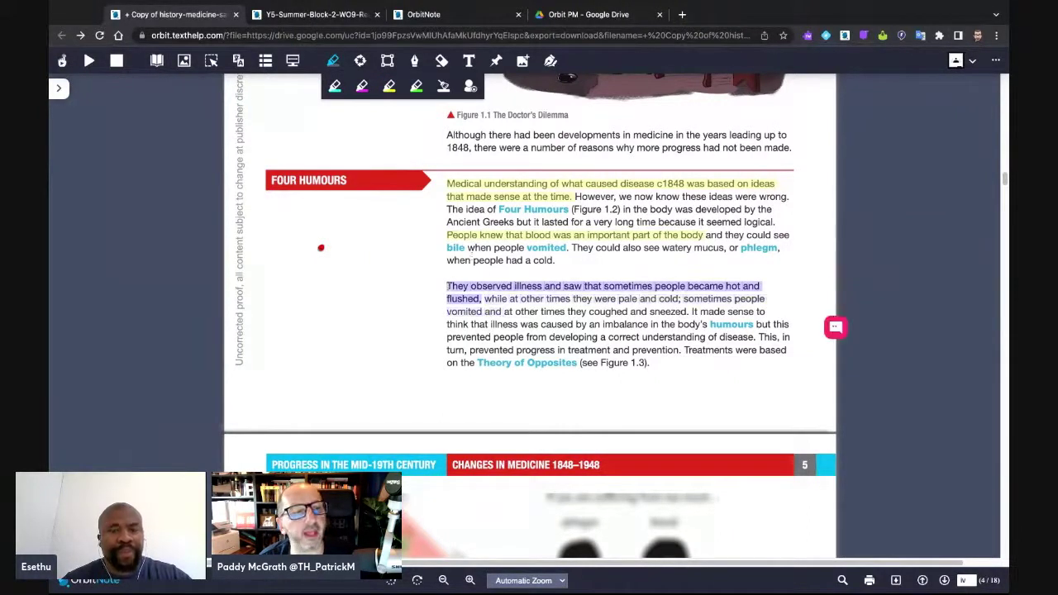
click(417, 88)
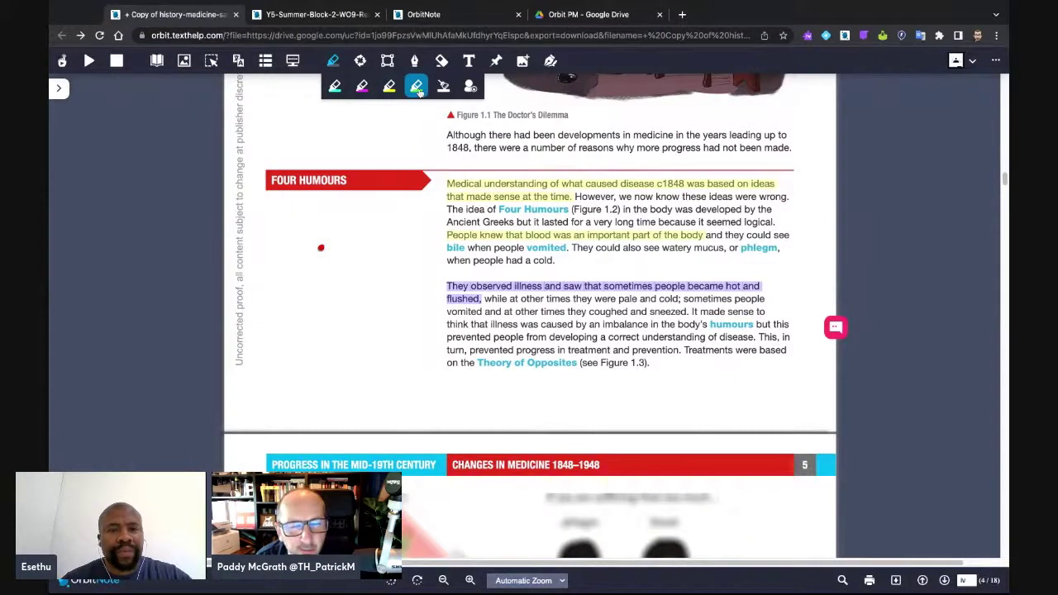
click(418, 89)
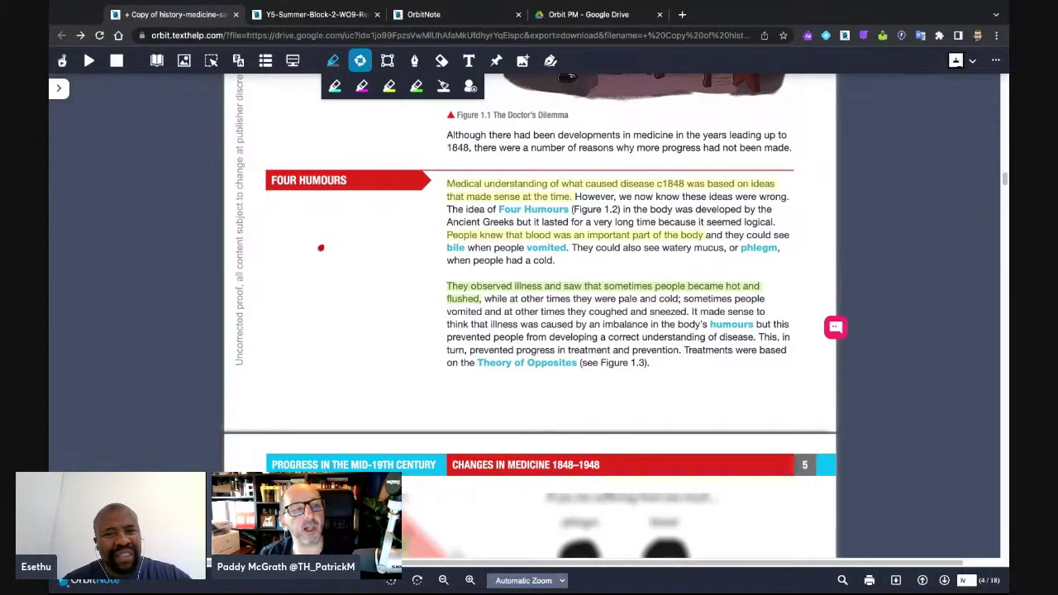
key(Escape)
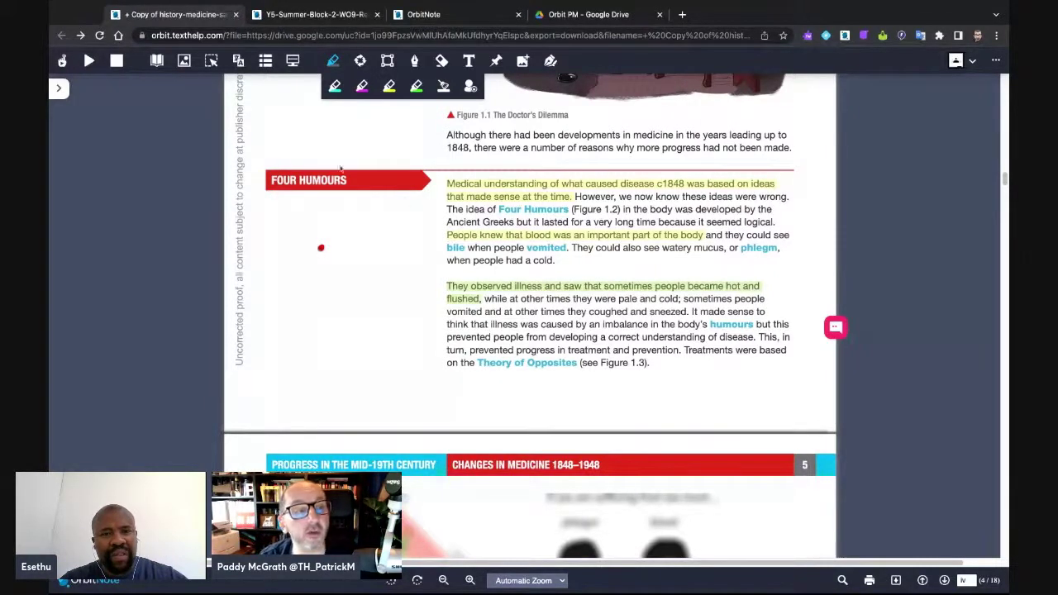
drag(249, 96, 288, 97)
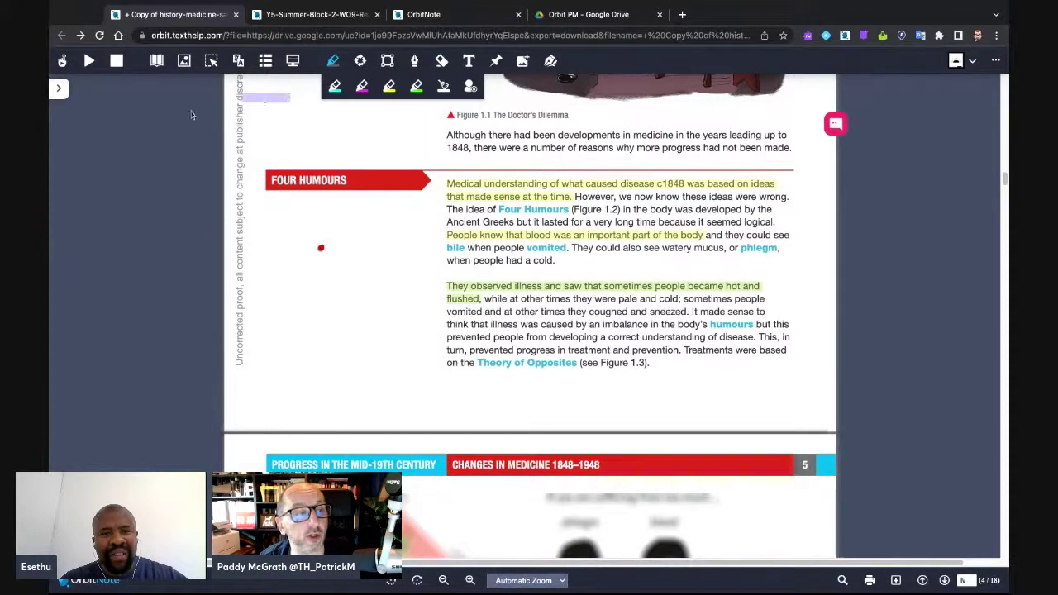
click(333, 60)
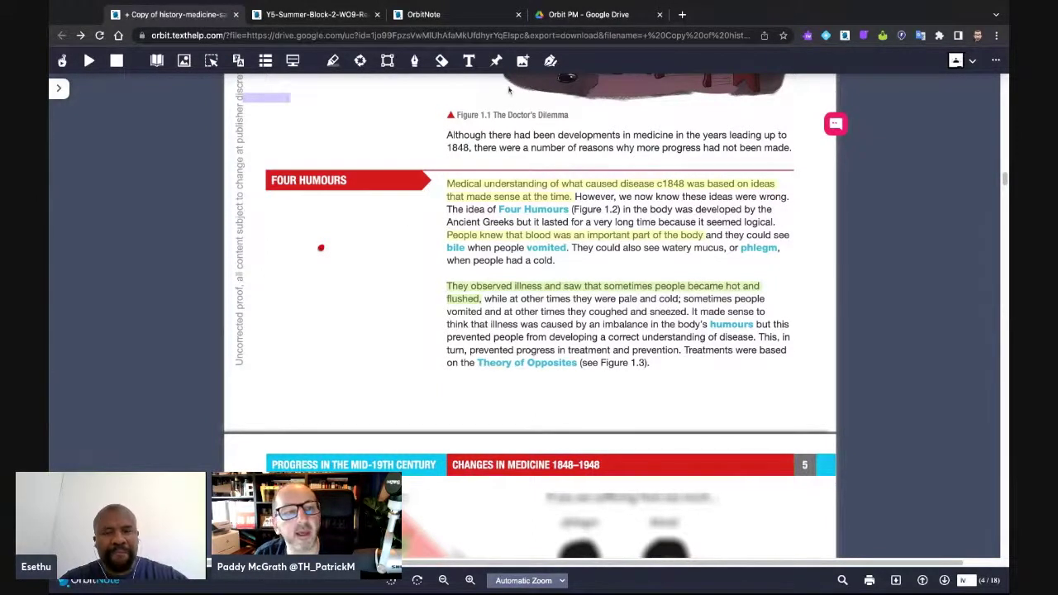
- Draw four pink freehand strokes across the second Four Humours paragraph and circle the word "logical" in the first
click(523, 62)
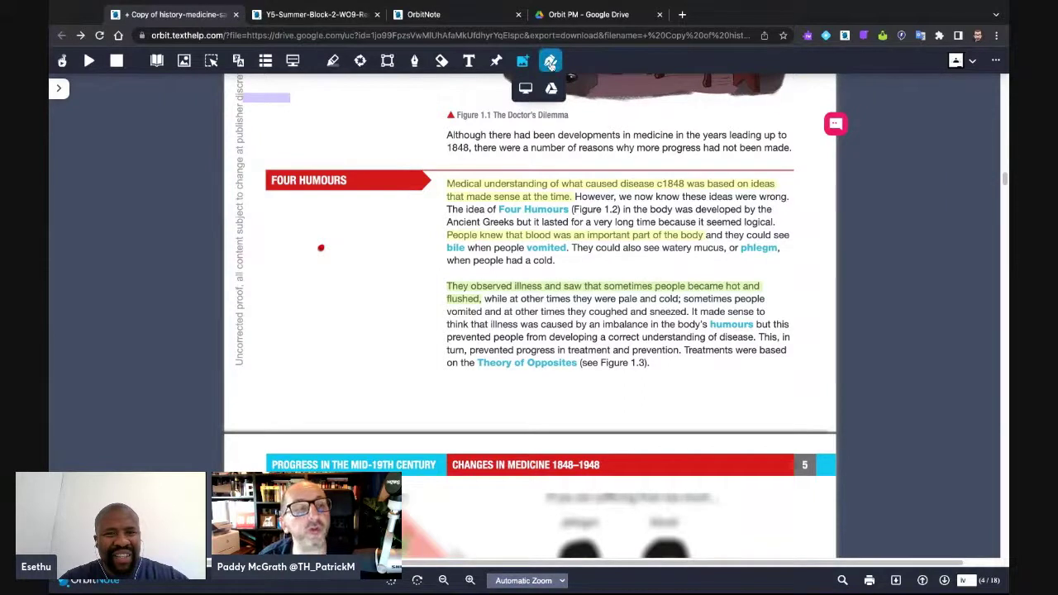
click(415, 68)
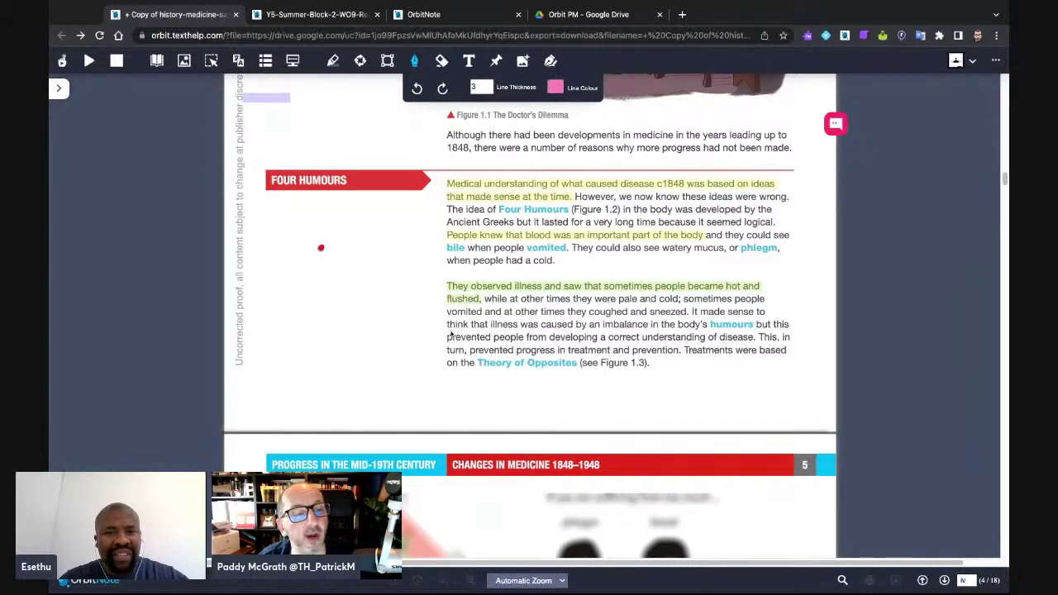
drag(451, 329, 580, 305)
drag(504, 349, 666, 328)
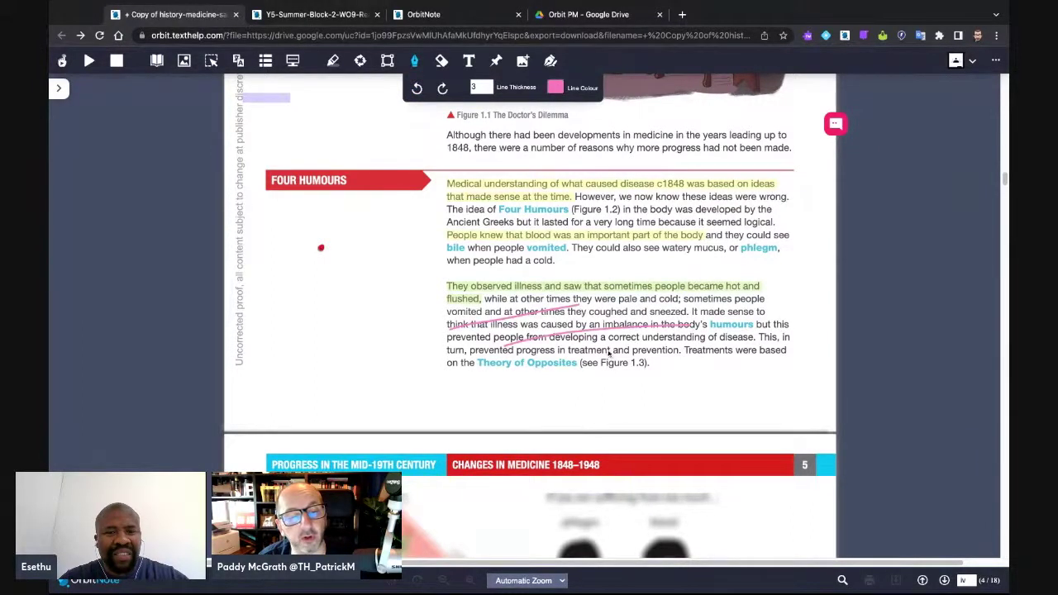
drag(609, 351, 773, 333)
drag(661, 308, 821, 294)
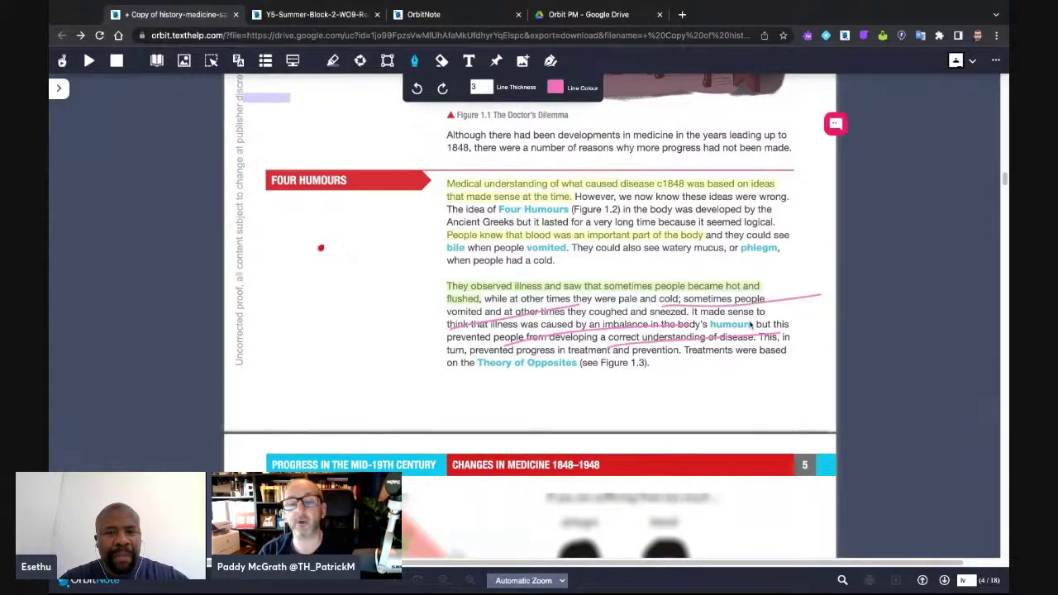
mouse_move(773, 246)
mouse_down()
mouse_move(770, 207)
mouse_move(737, 255)
mouse_up()
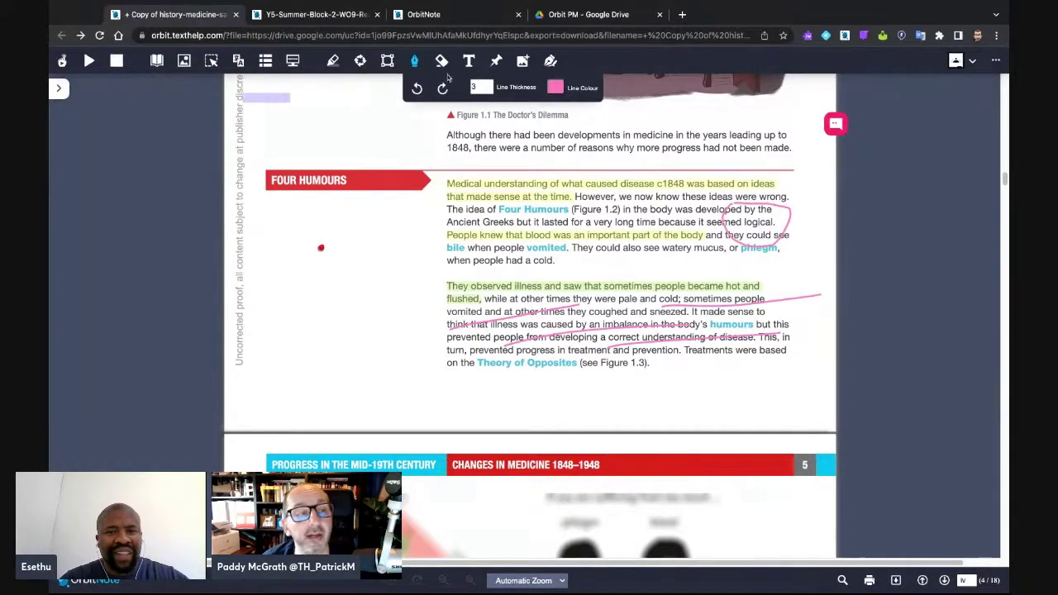
click(415, 61)
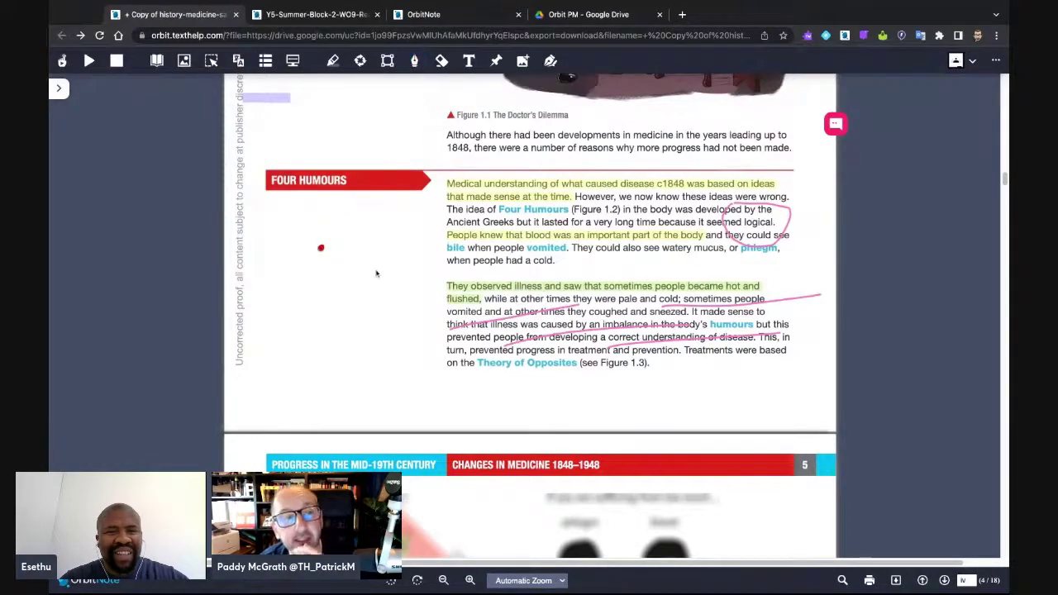
- Attach a recorded voice comment to the first sentence under Spontaneous Generation, "We know that disease is caused by microorganisms…", and post it
scroll(662, 370, down, 5)
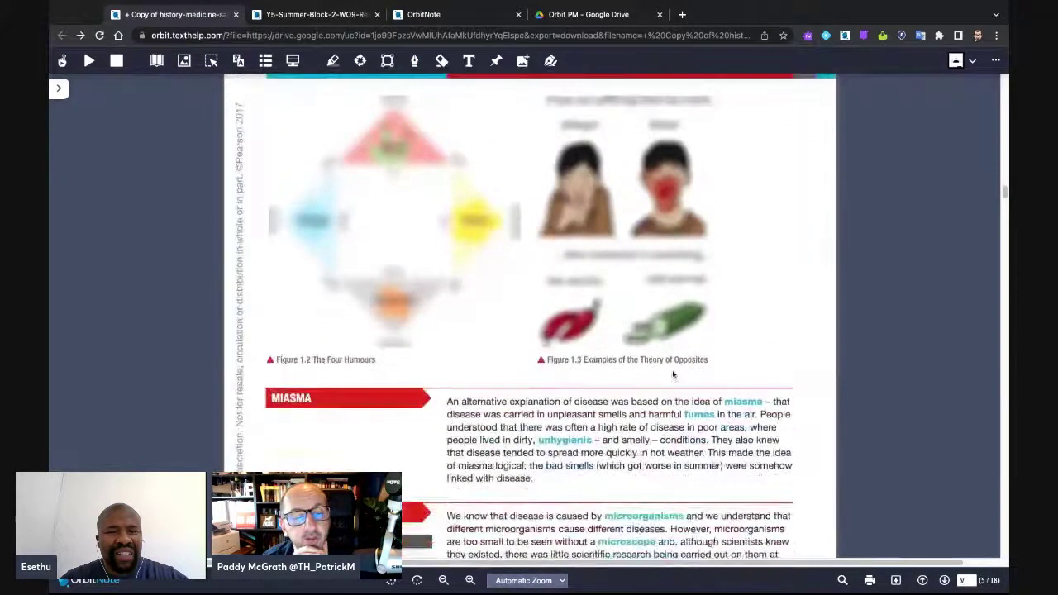
scroll(673, 374, down, 3)
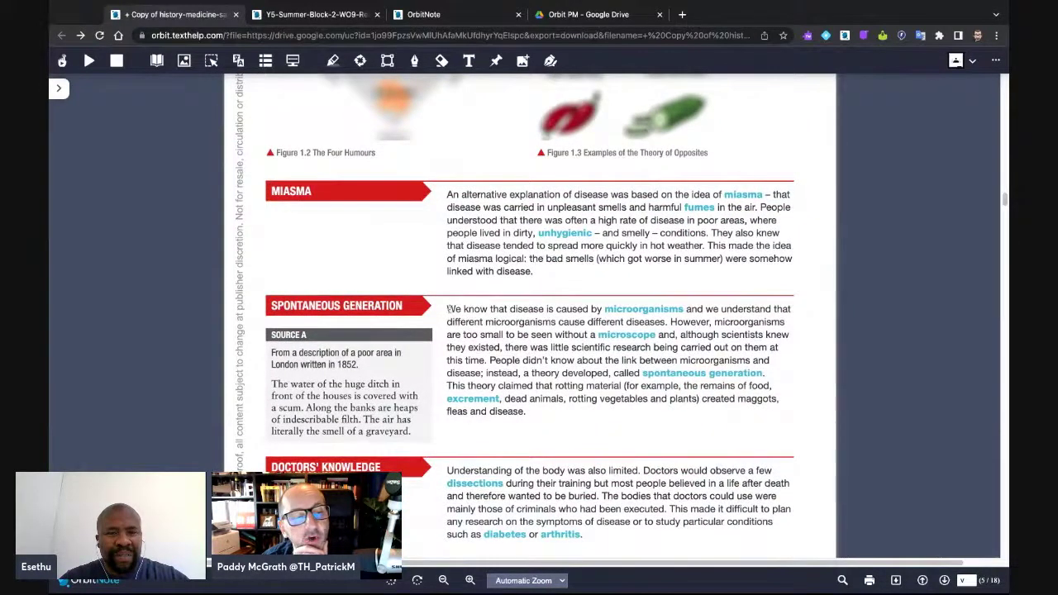
drag(448, 308, 670, 322)
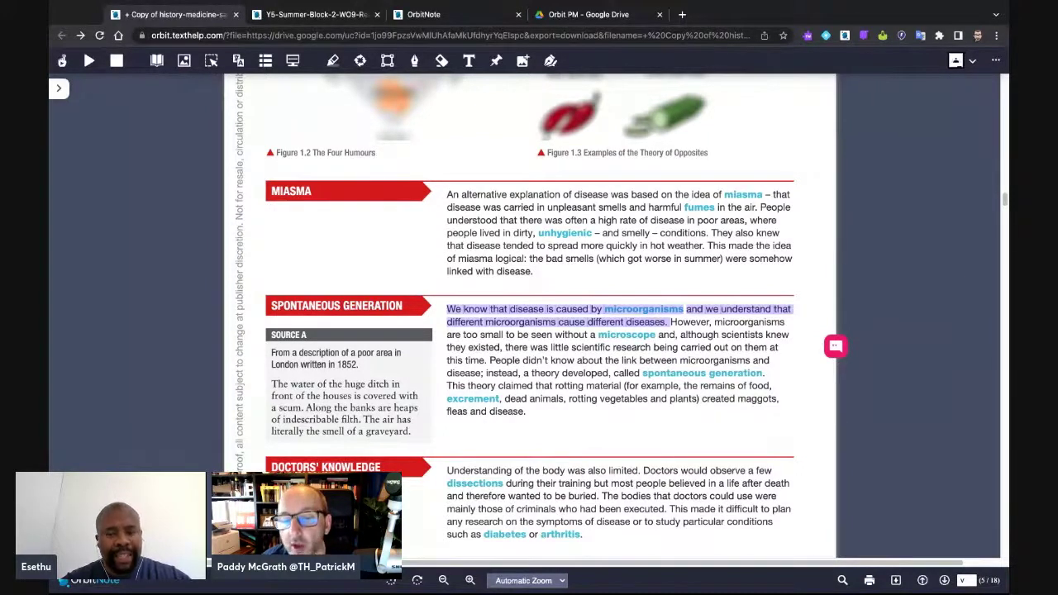
click(835, 349)
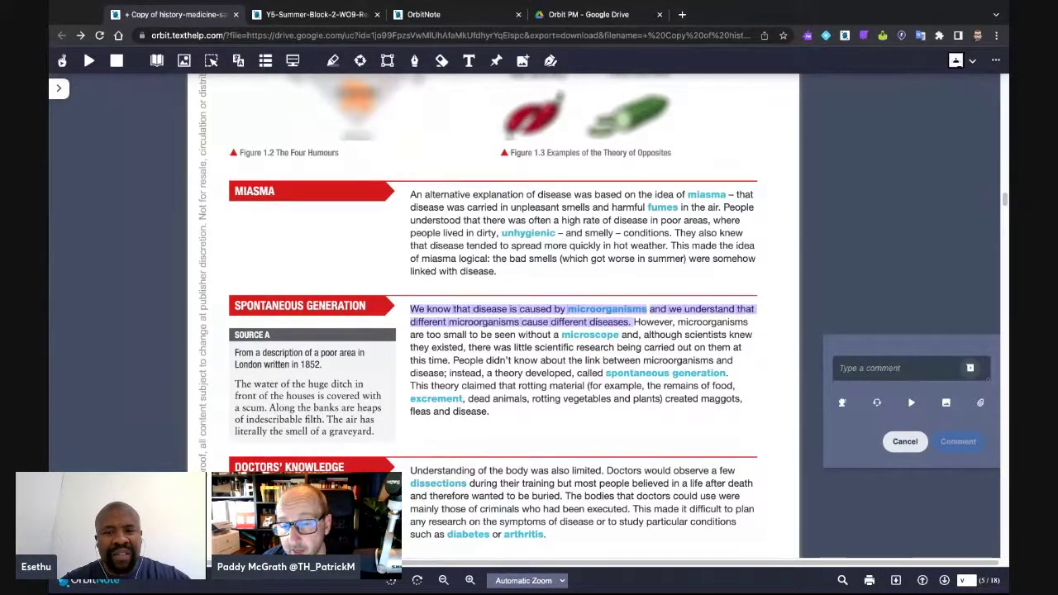
click(967, 374)
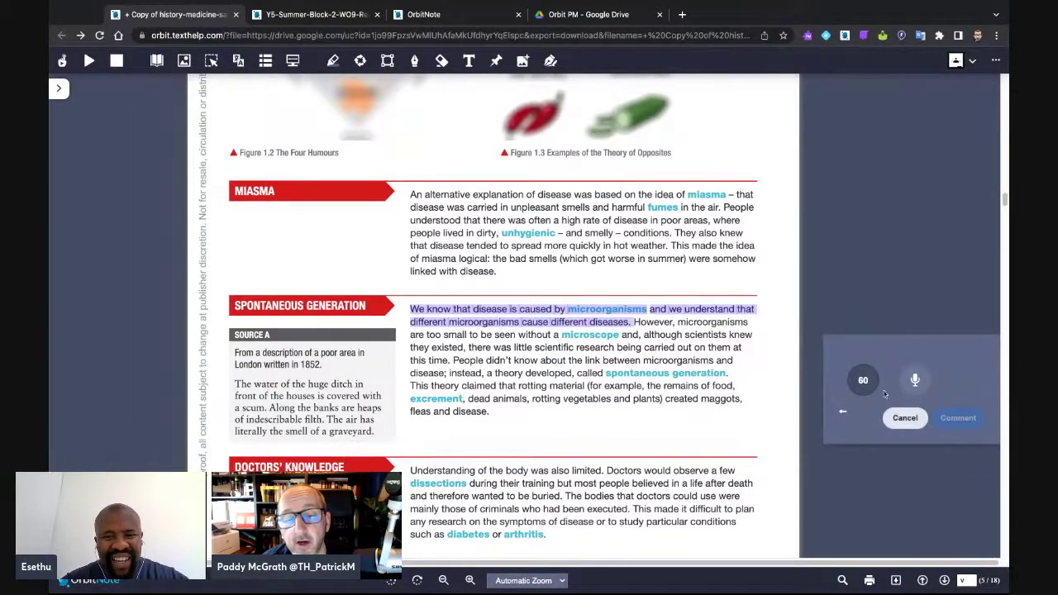
click(915, 380)
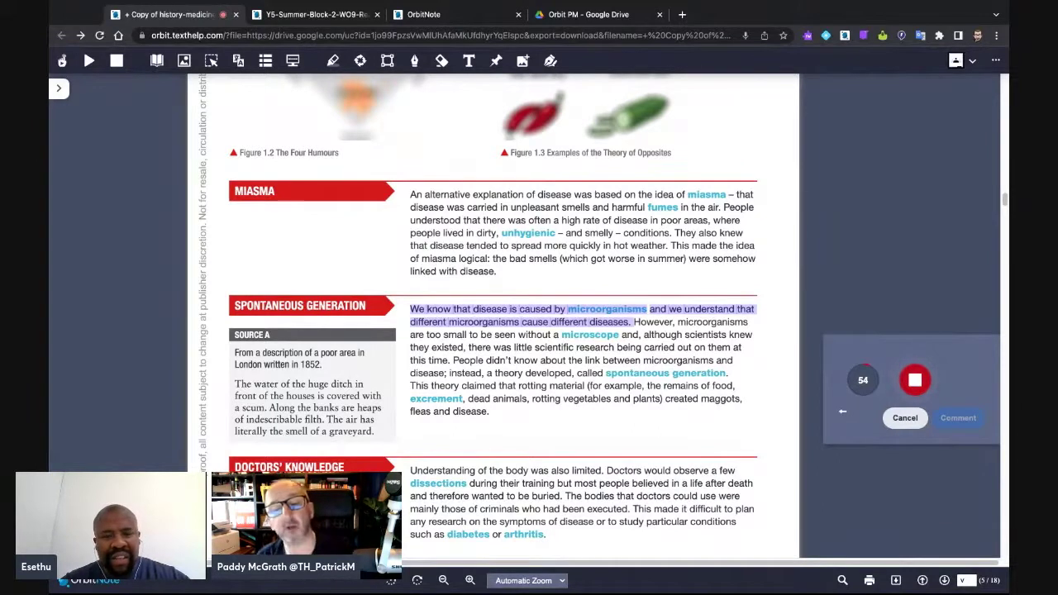
click(915, 381)
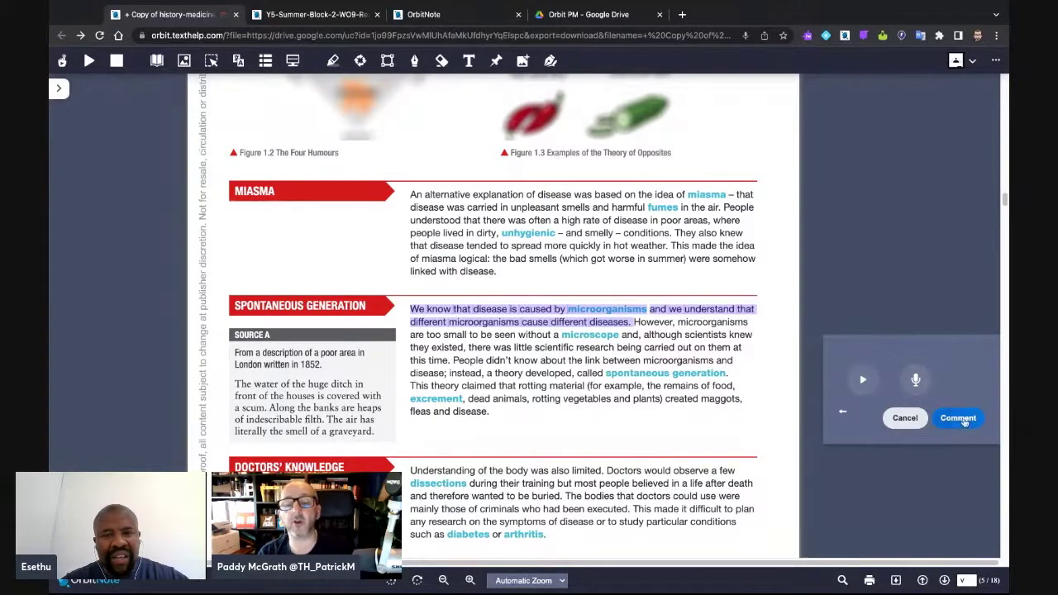
click(959, 417)
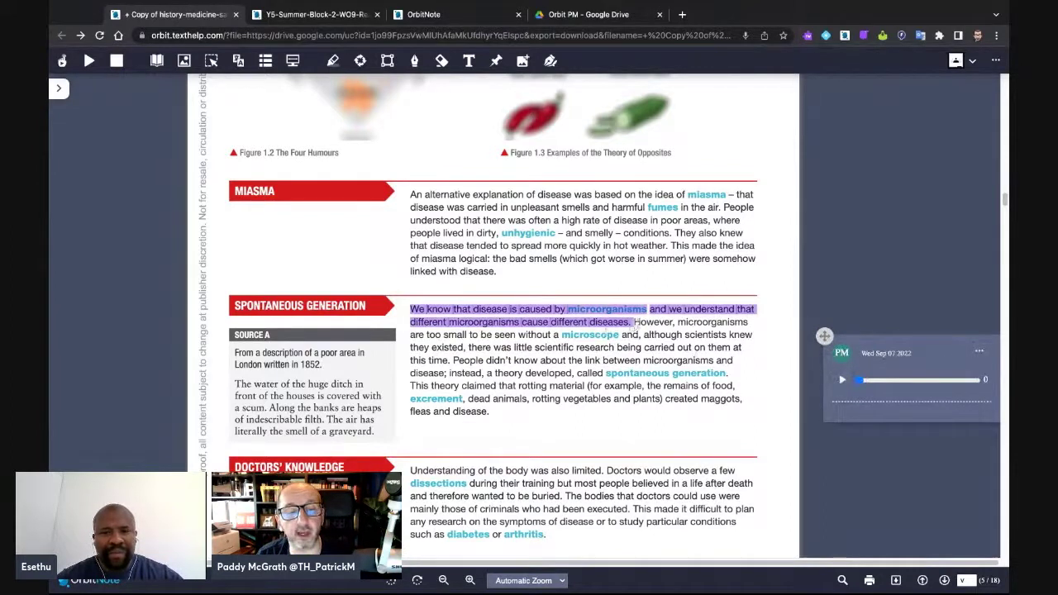
drag(633, 323, 754, 337)
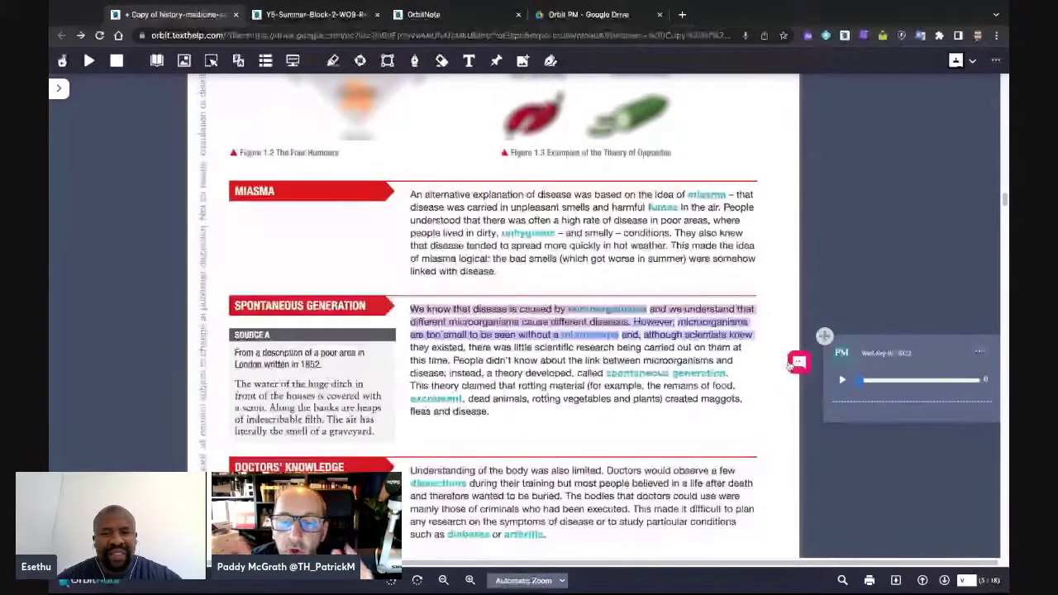
click(798, 363)
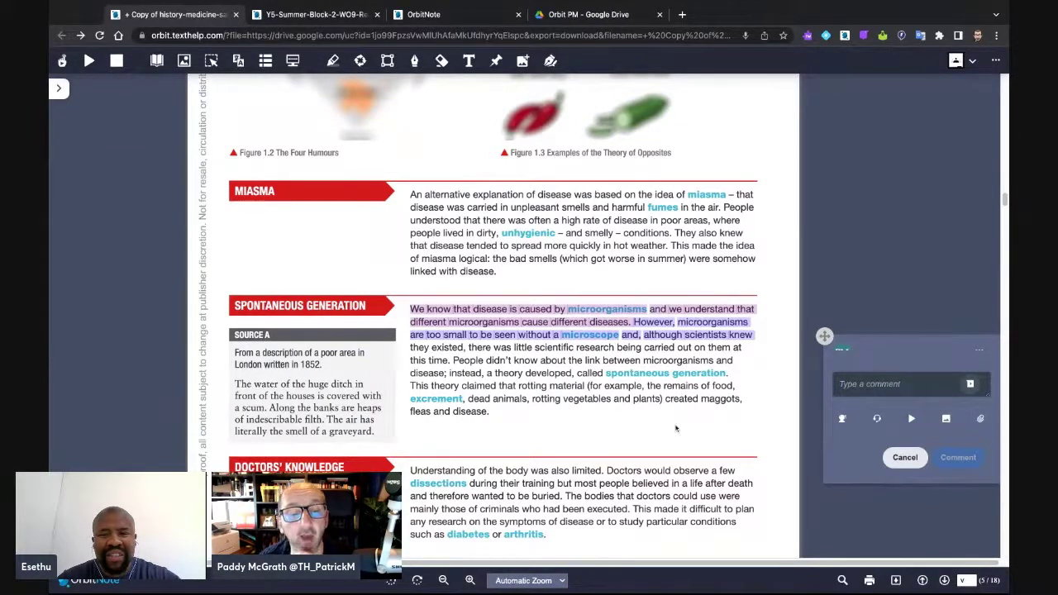
click(906, 458)
scroll(754, 571, left, 3)
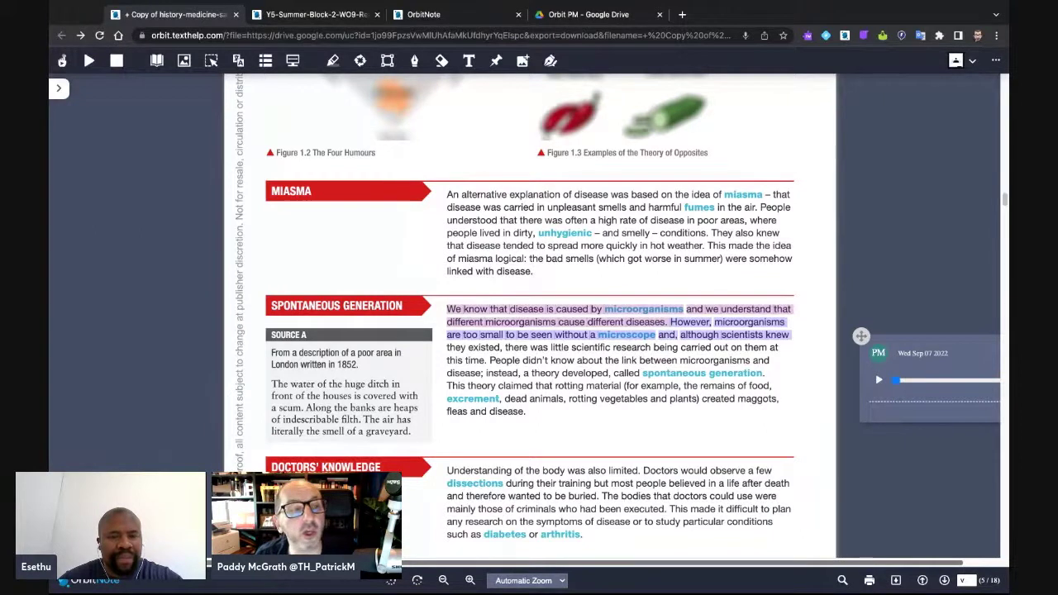
- Pin a note without any text on the red Miasma heading, close it and reopen it from its pin
scroll(508, 302, down, 1)
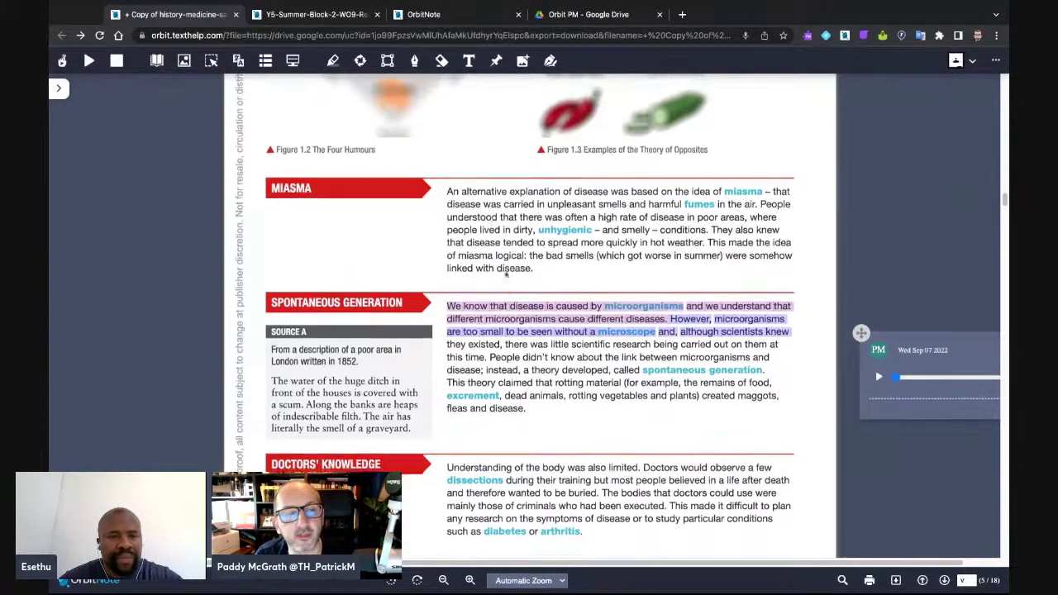
click(495, 62)
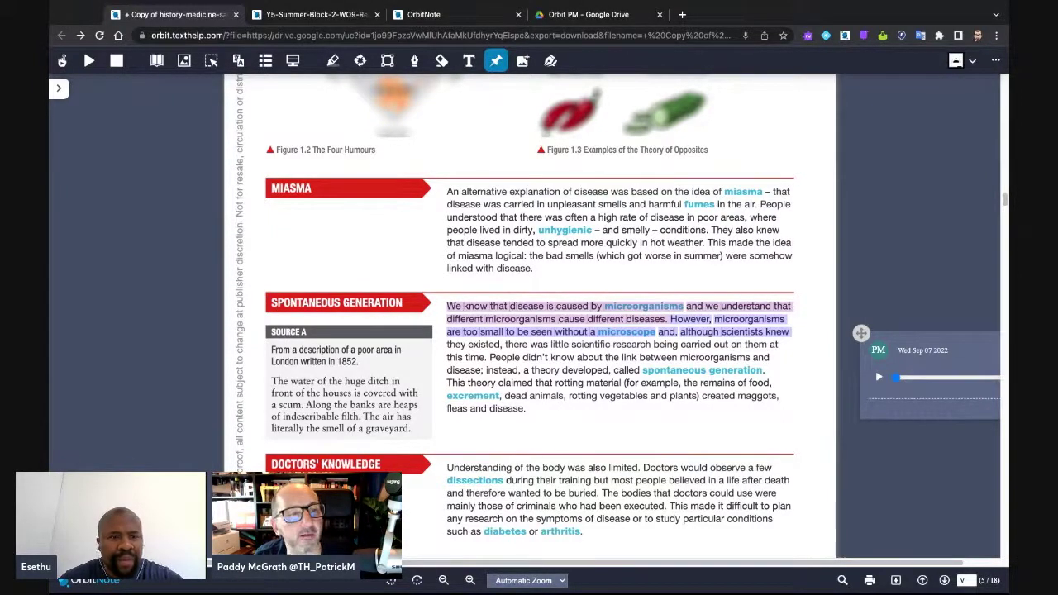
click(321, 191)
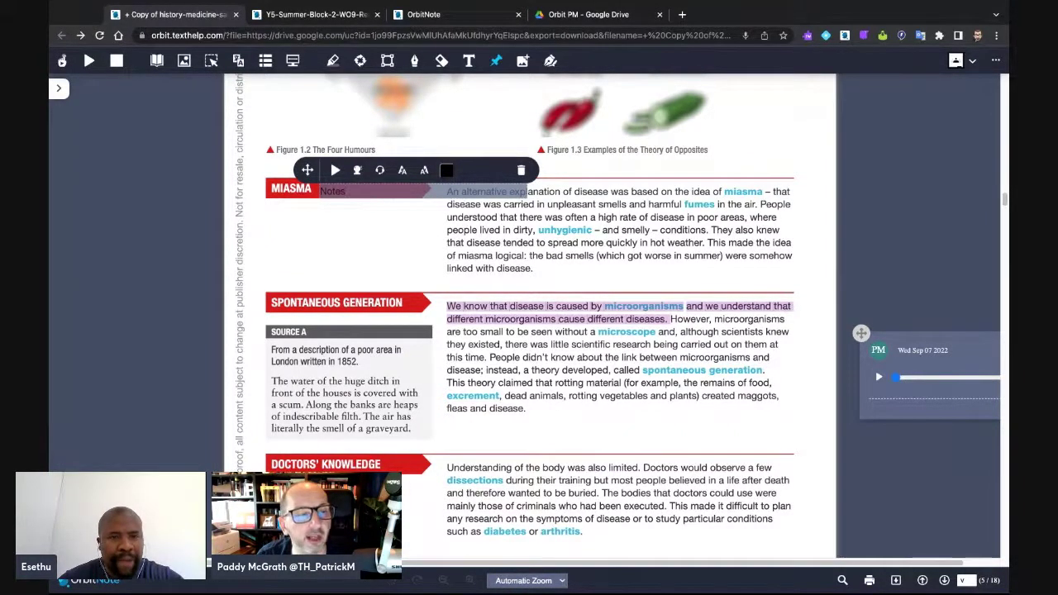
click(172, 163)
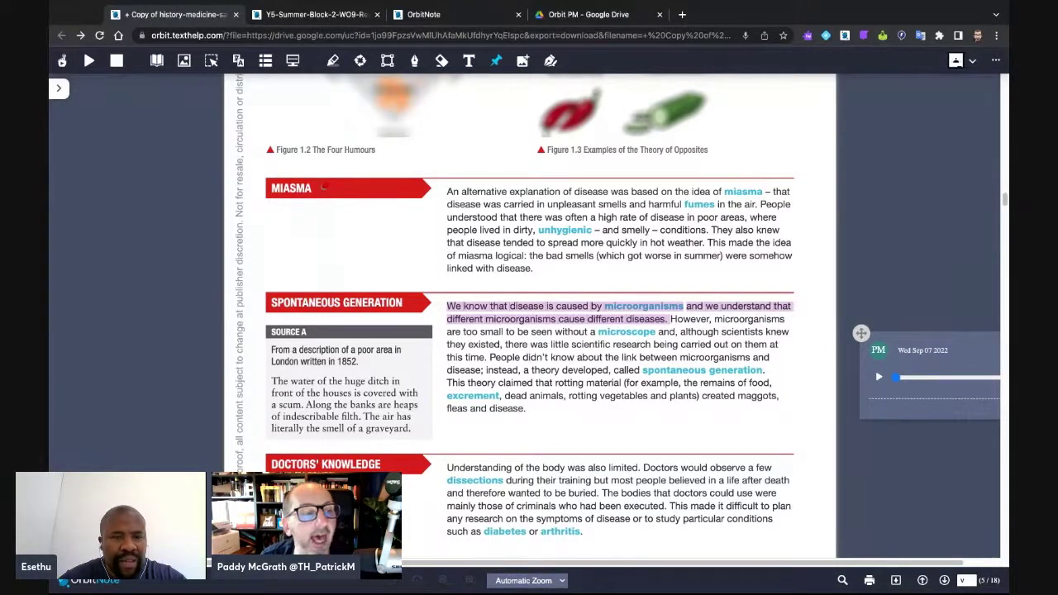
click(324, 187)
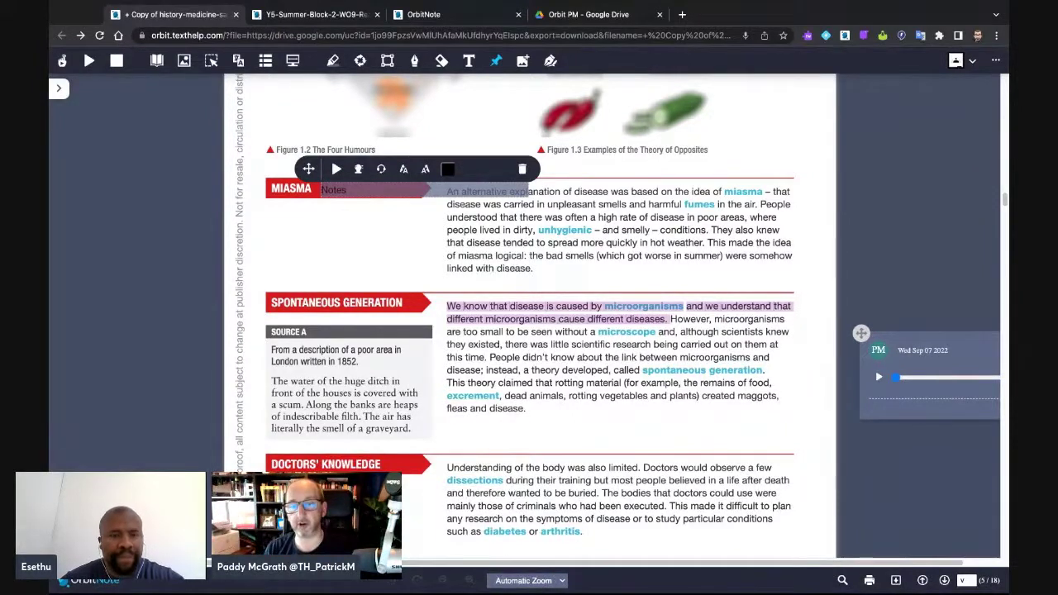
- Pin a note reading "Hot, rainy" at the word "weather" in the Miasma paragraph, close it and reopen it
click(696, 242)
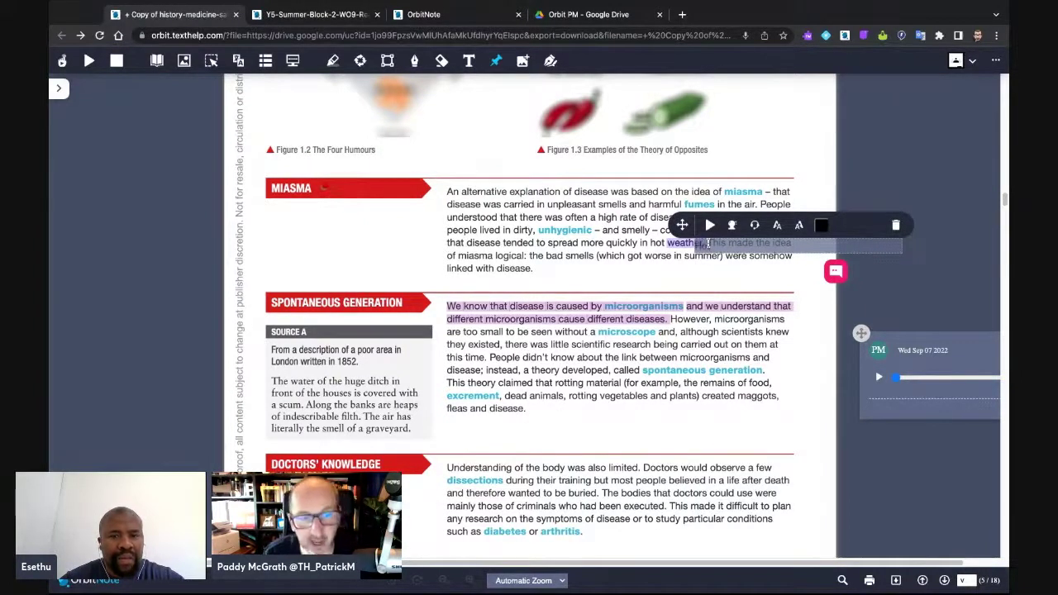
text(Hot, m)
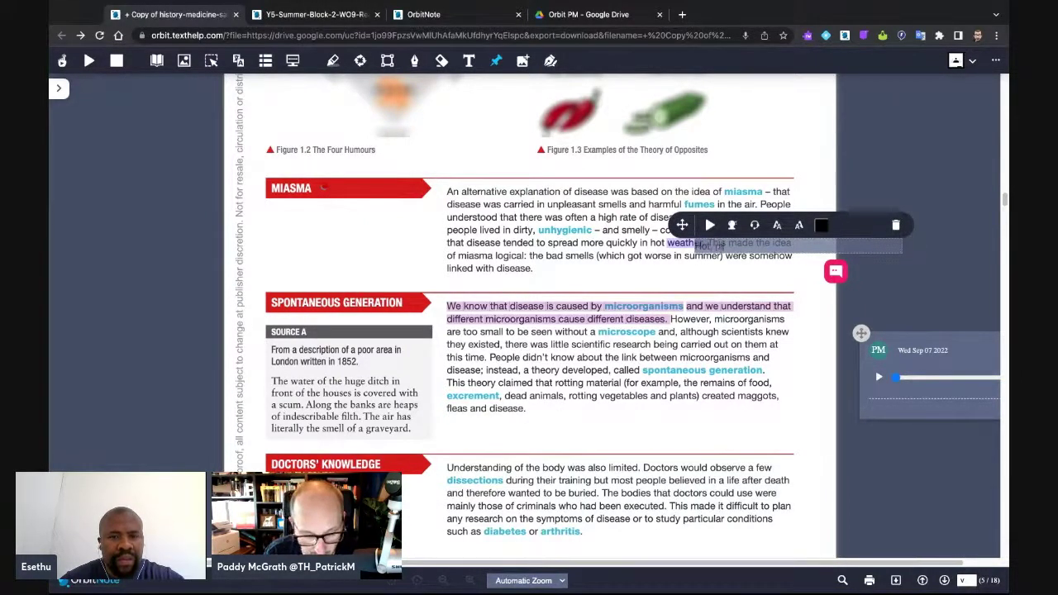
key(BackSpace)
text(rainy)
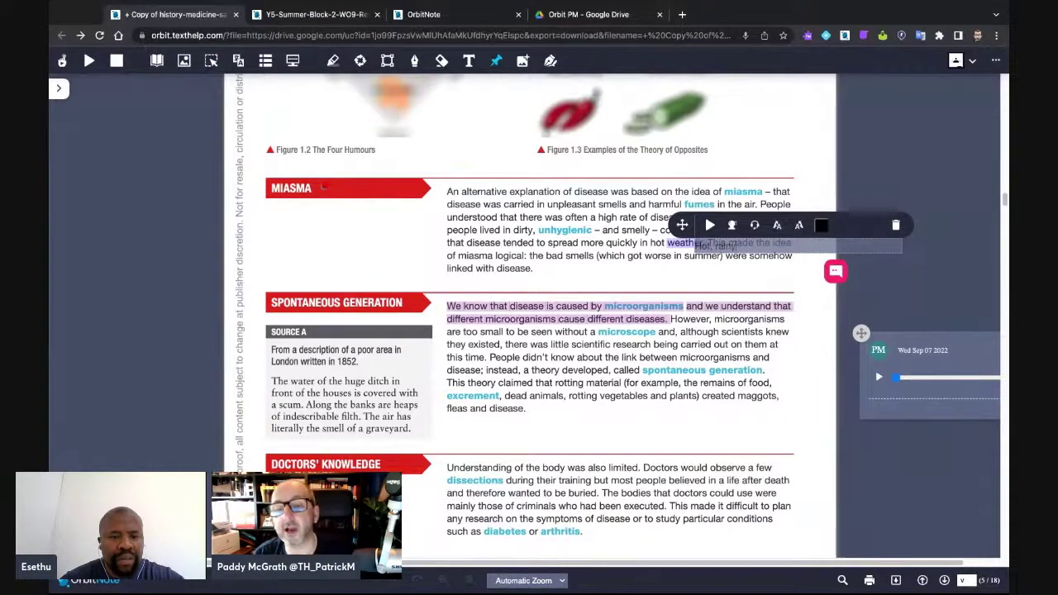
click(974, 211)
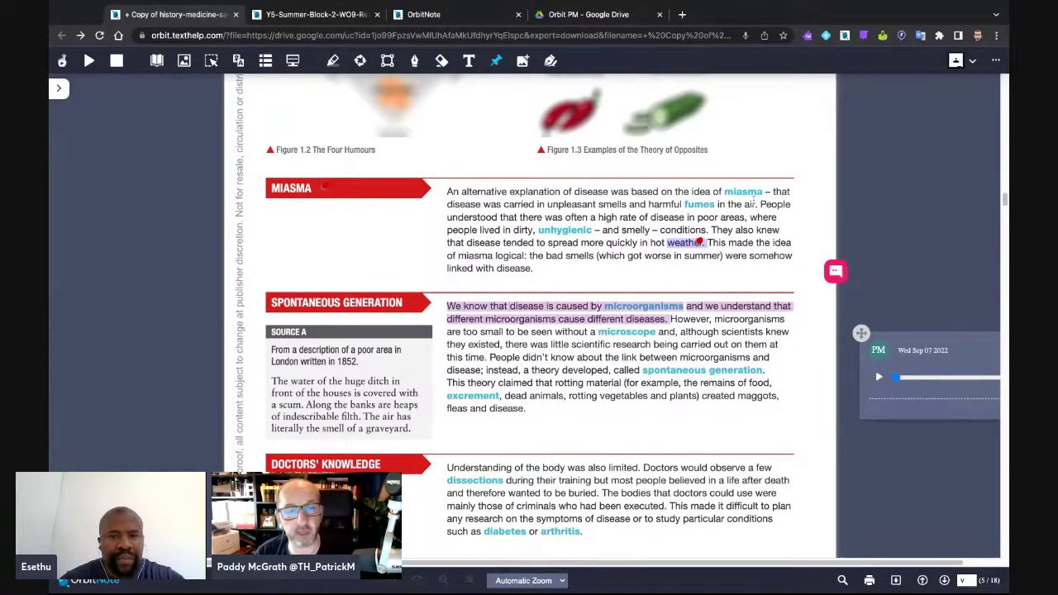
click(700, 242)
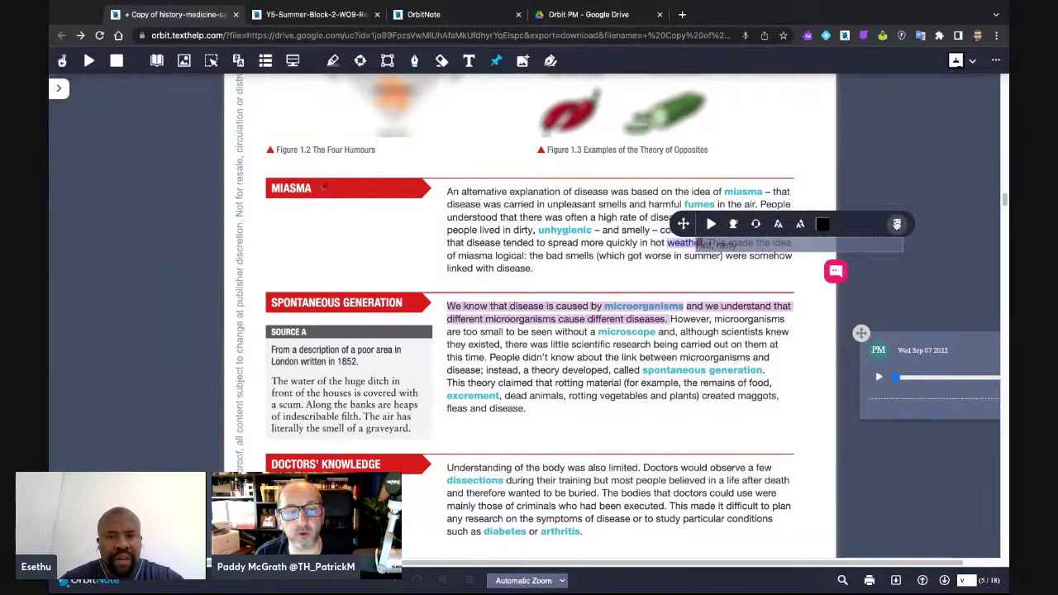
click(897, 224)
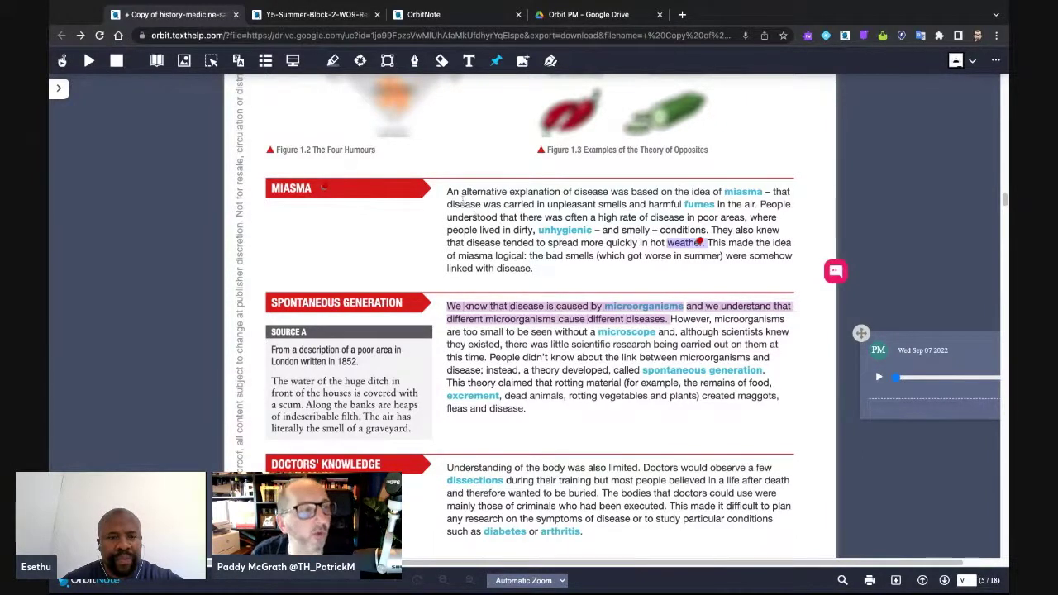
- Turn on the screen mask, save it with reading height 153 and background opacity 100, and switch the mask off again
click(292, 61)
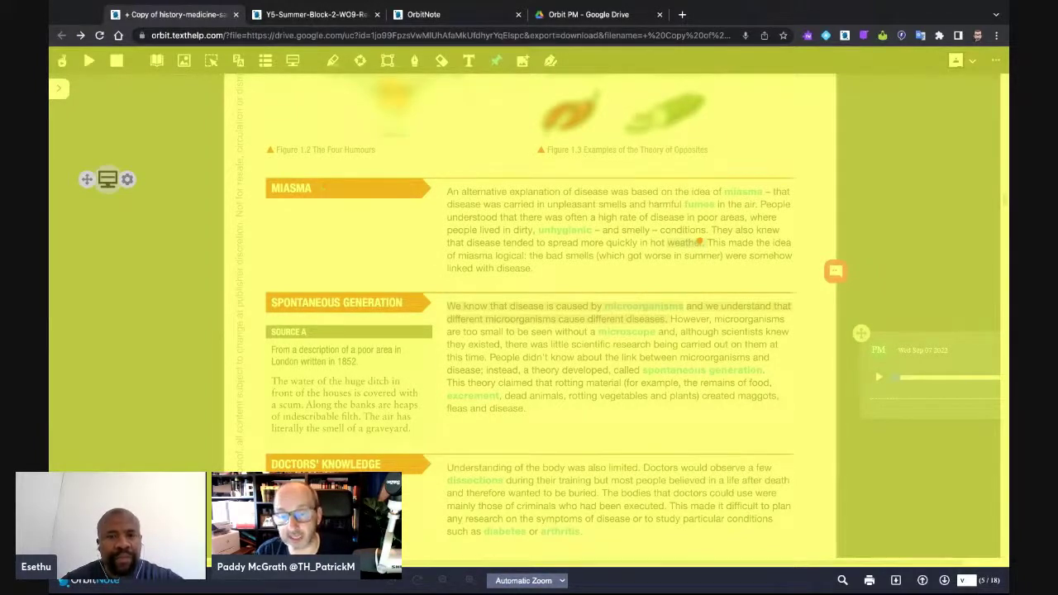
click(127, 180)
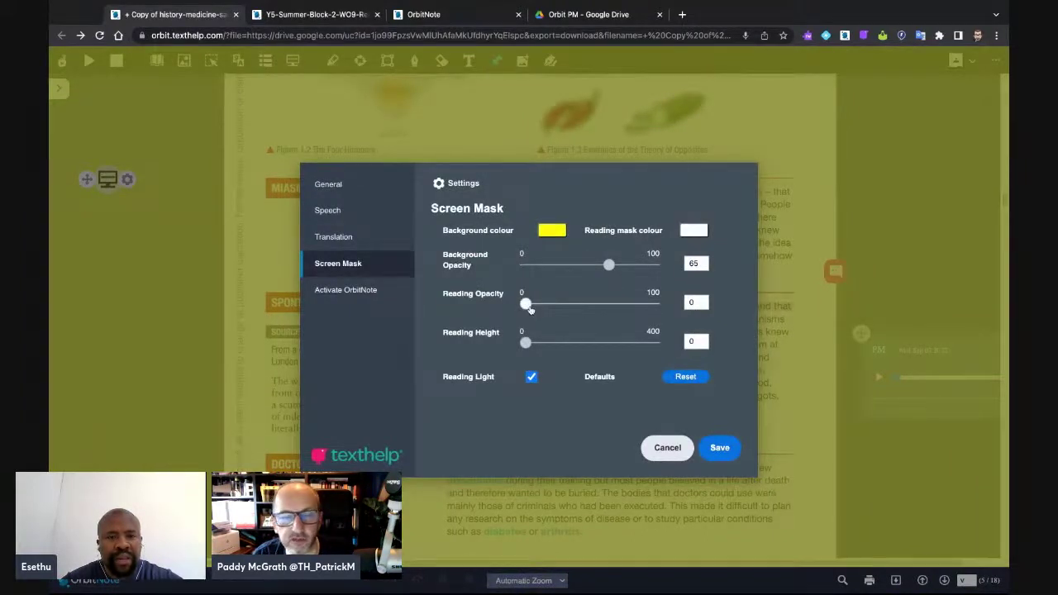
mouse_move(530, 308)
mouse_down()
mouse_move(560, 306)
mouse_move(527, 307)
mouse_up()
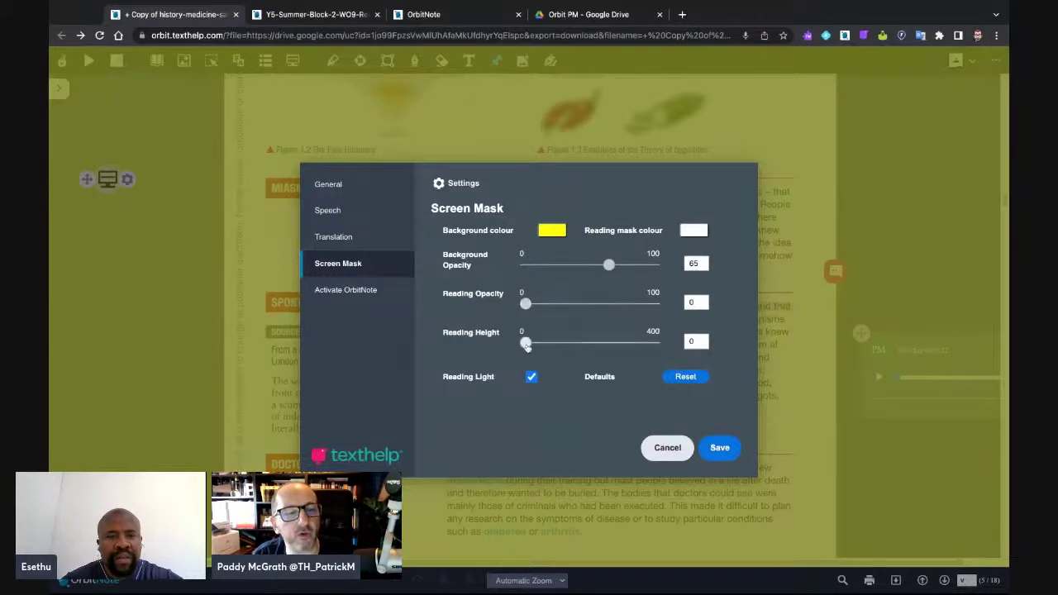
drag(527, 344, 574, 344)
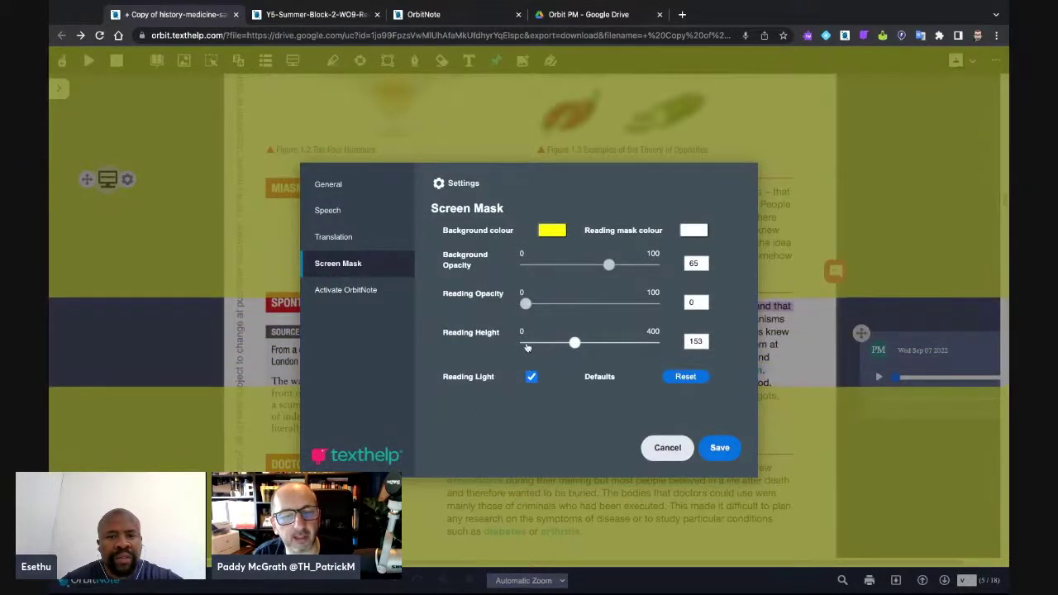
drag(610, 265, 654, 265)
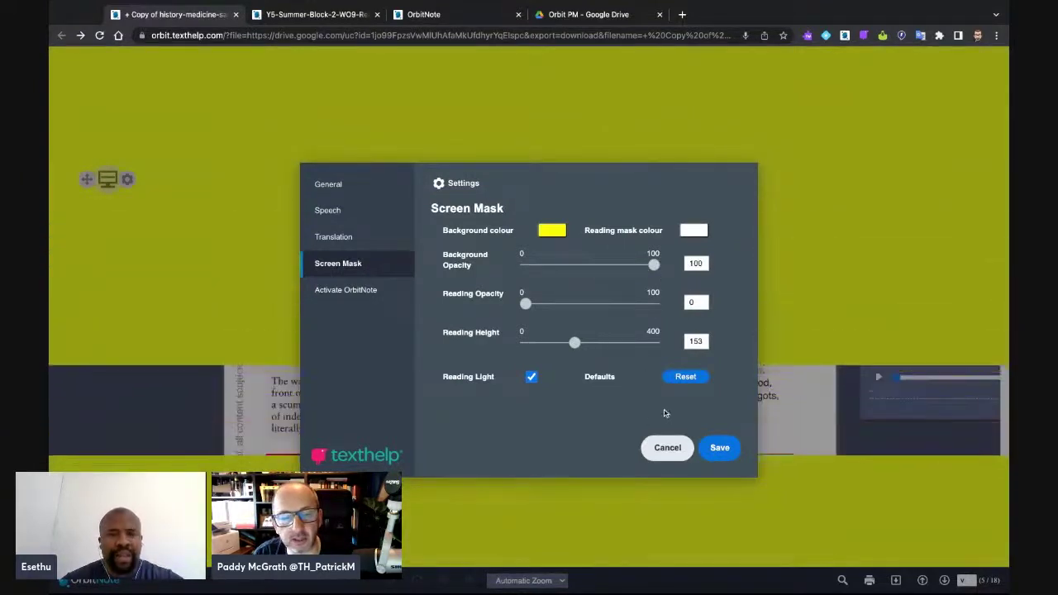
click(718, 450)
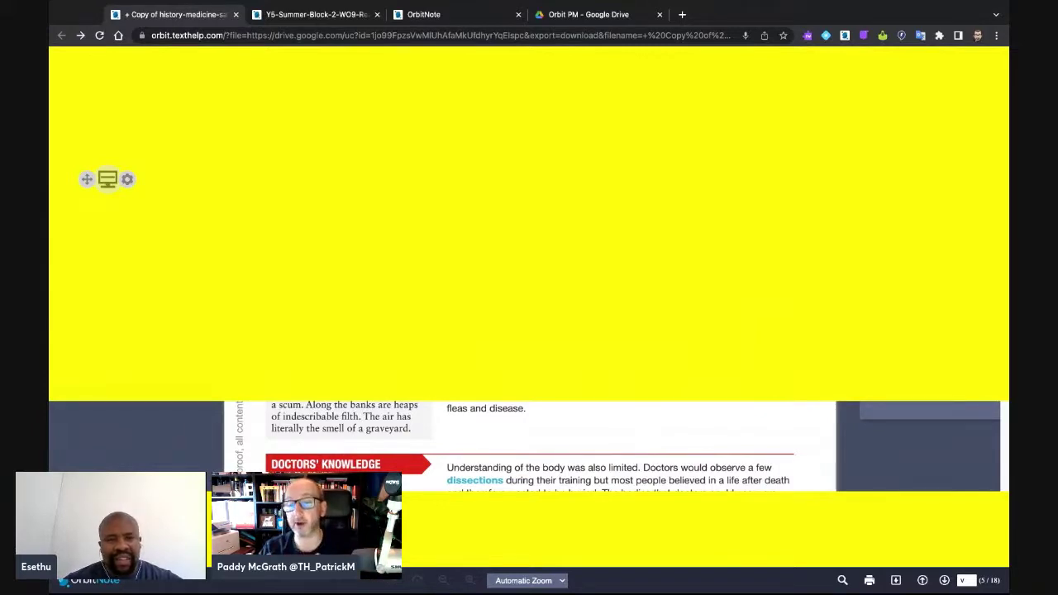
click(109, 182)
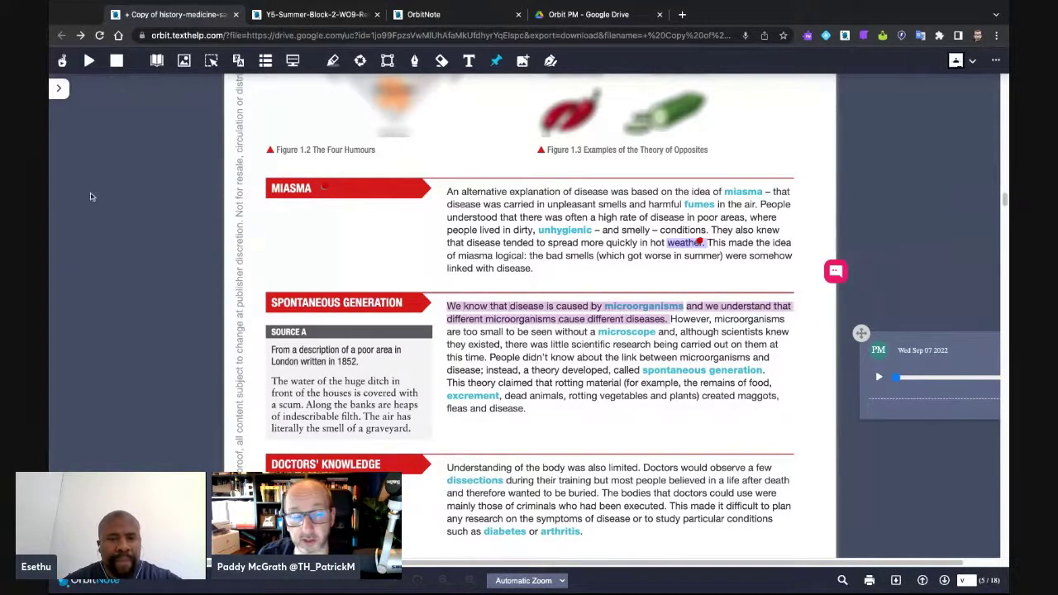
- Draw a small pink freehand circle in the blank margin beside the Activity box on page 7
scroll(542, 364, down, 5)
scroll(543, 364, down, 12)
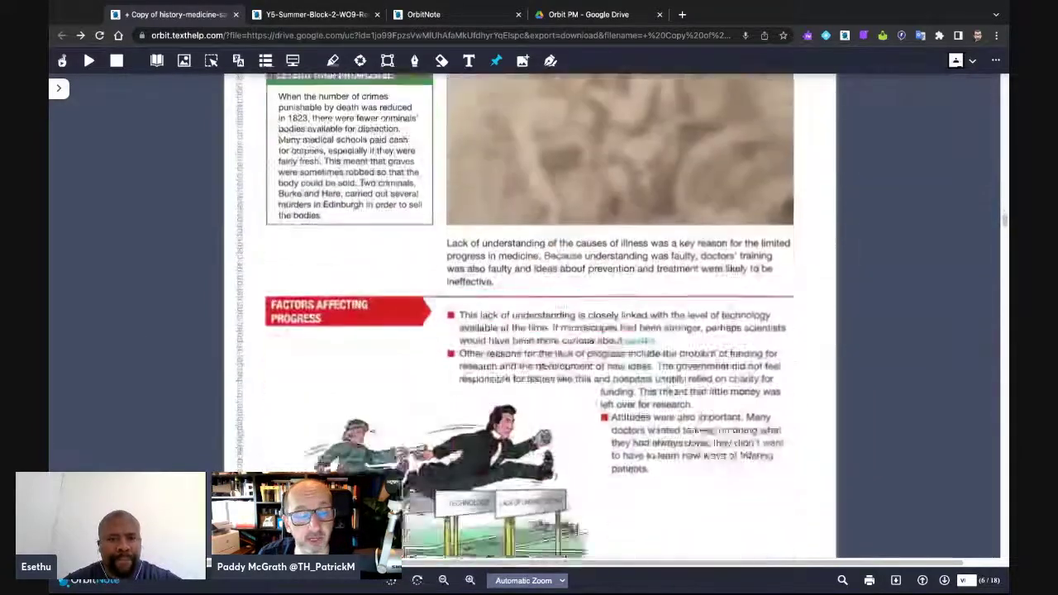
scroll(542, 364, down, 2)
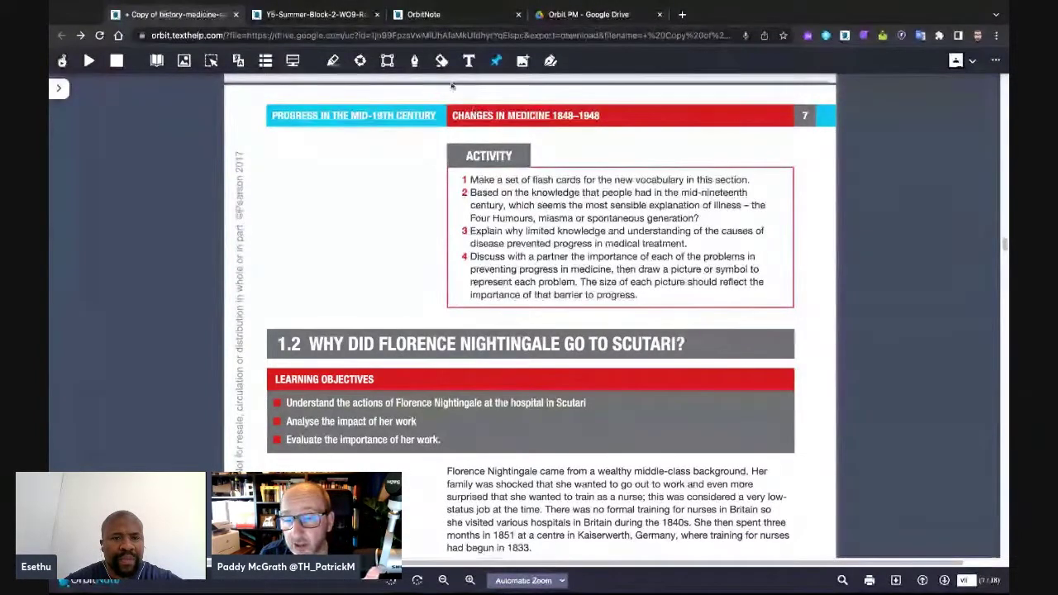
click(414, 61)
mouse_move(322, 206)
mouse_down()
mouse_move(314, 236)
mouse_move(335, 197)
mouse_up()
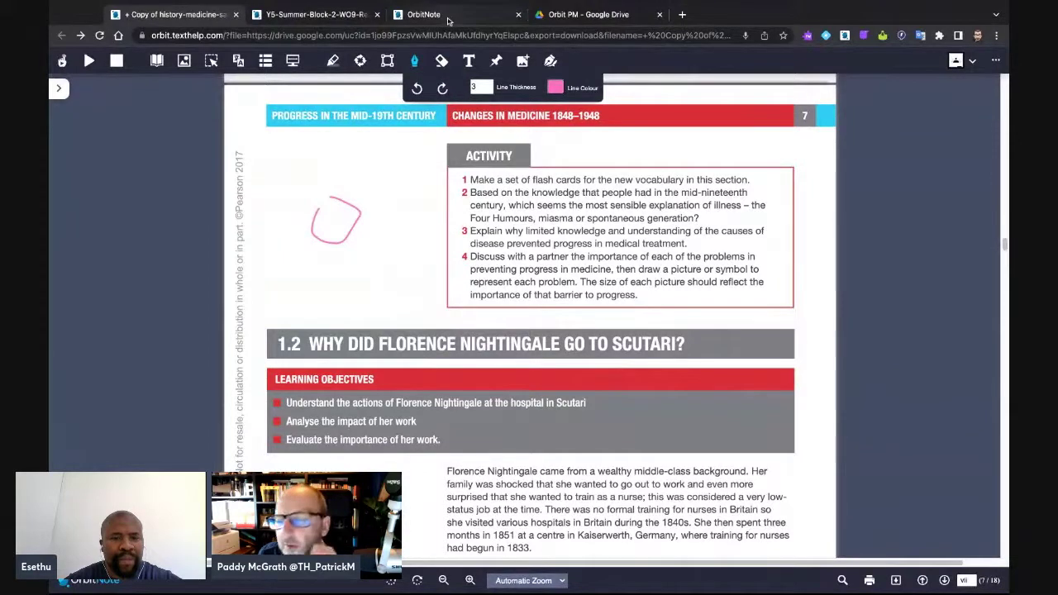
- In the "Reasoning about 3D shapes" worksheet, draw a pink freehand line from the first net to the "square-based pyramid" label
click(338, 16)
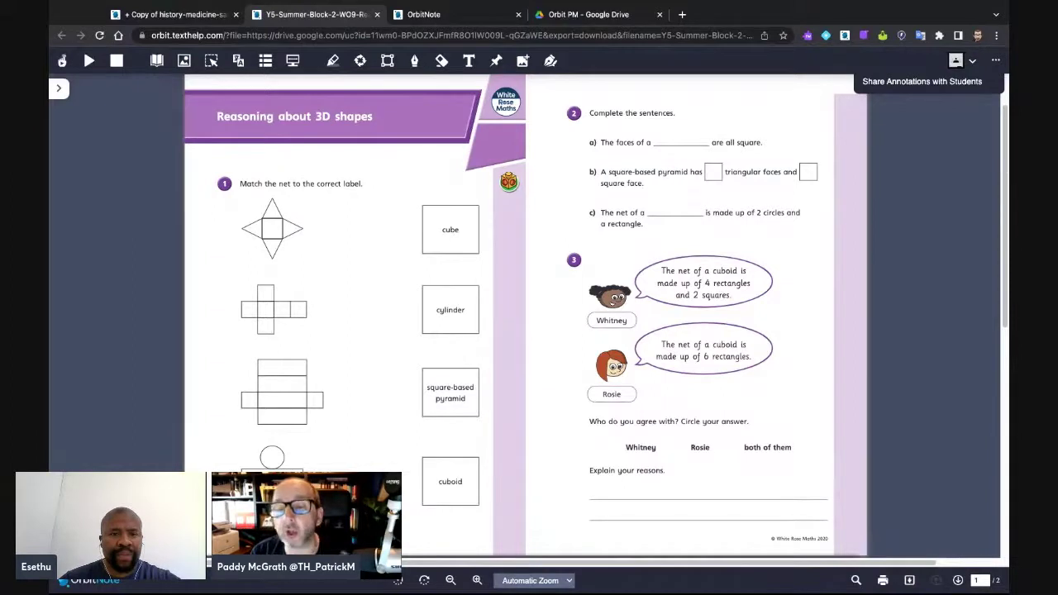
click(416, 65)
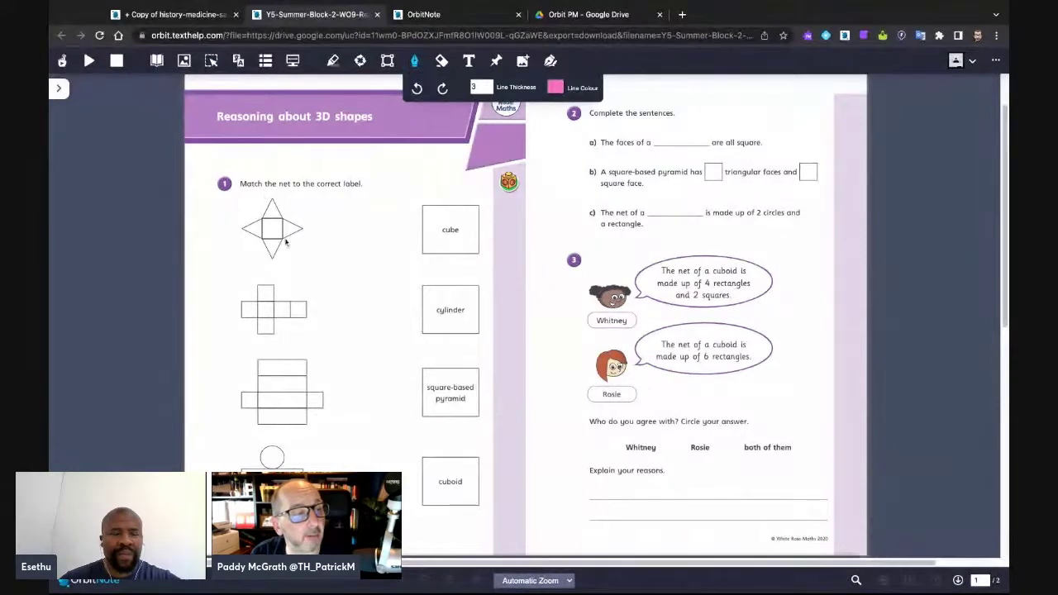
mouse_move(290, 239)
mouse_down()
mouse_move(342, 329)
mouse_move(392, 376)
mouse_move(422, 386)
mouse_up()
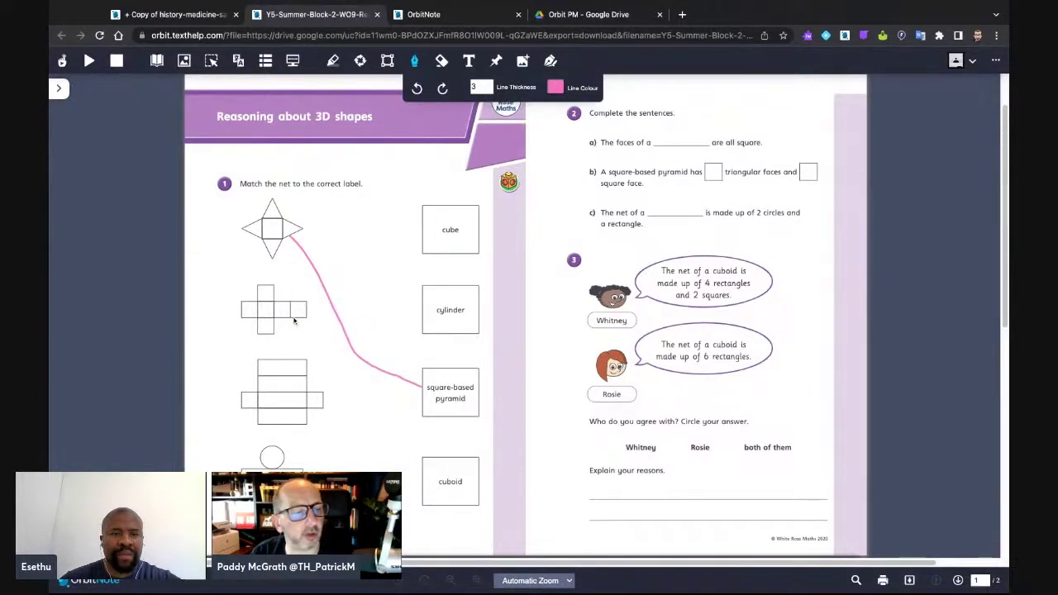
- Draw pink freehand lines matching the remaining nets to "cube", "cuboid" and "cylinder", and circle "Rosie" as the answer in question 3
mouse_move(294, 320)
mouse_down()
mouse_move(393, 268)
mouse_move(422, 235)
mouse_up()
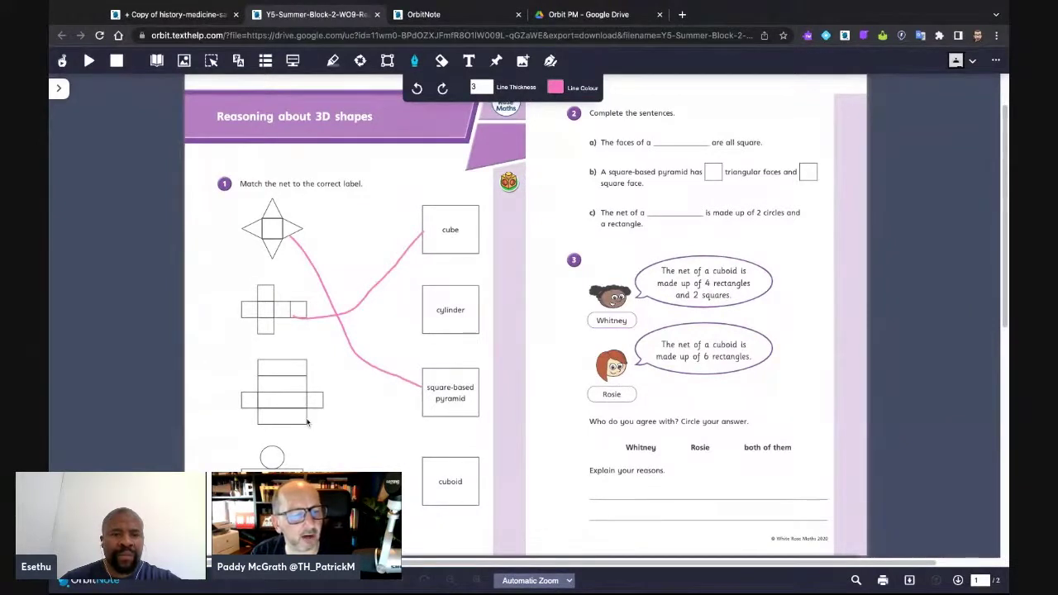
drag(307, 422, 422, 481)
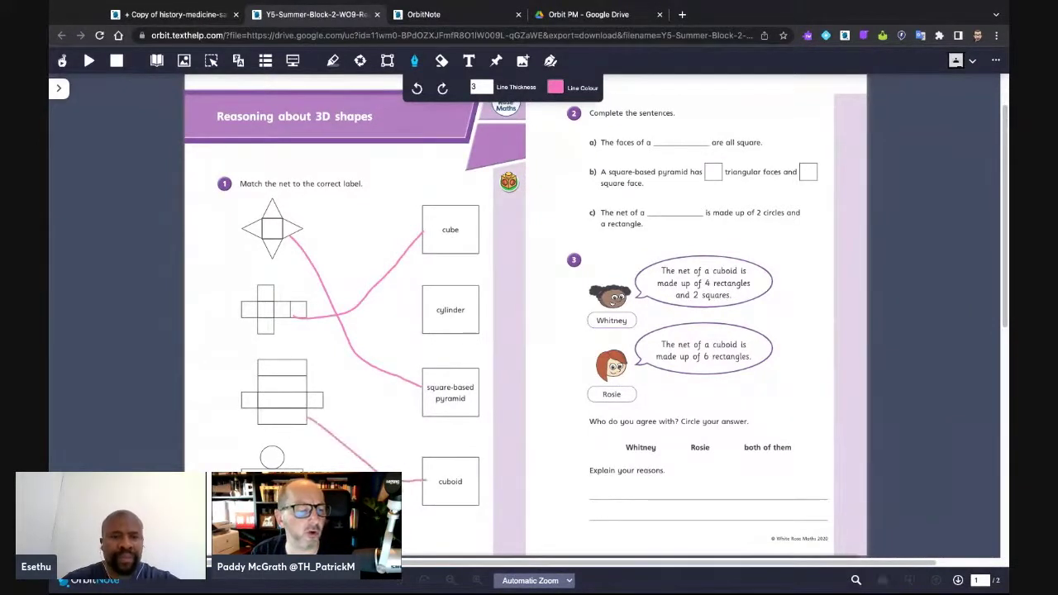
drag(314, 465, 418, 304)
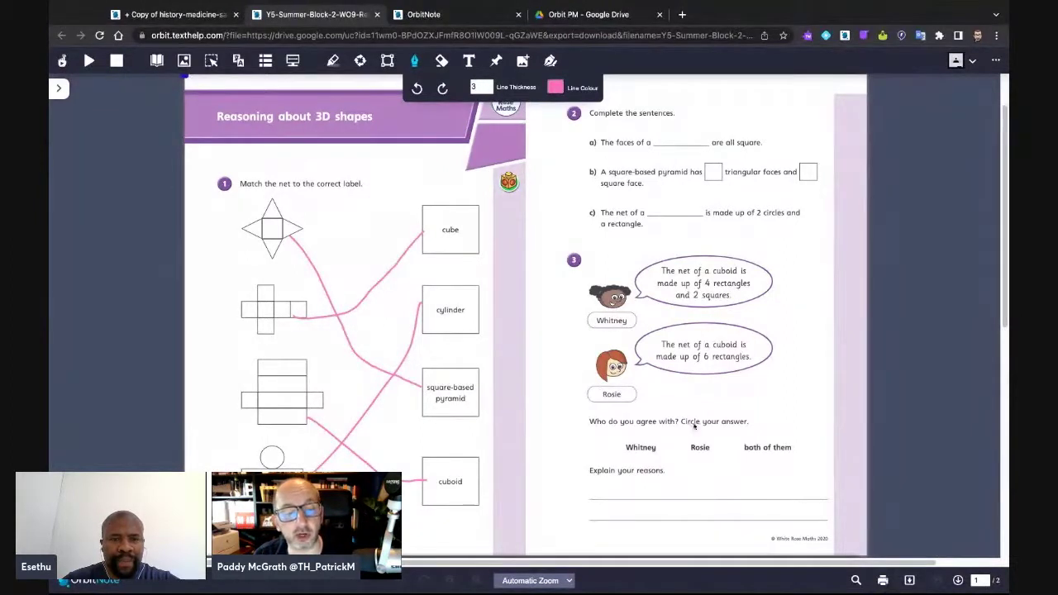
mouse_move(693, 433)
mouse_down()
mouse_move(721, 463)
mouse_move(695, 433)
mouse_up()
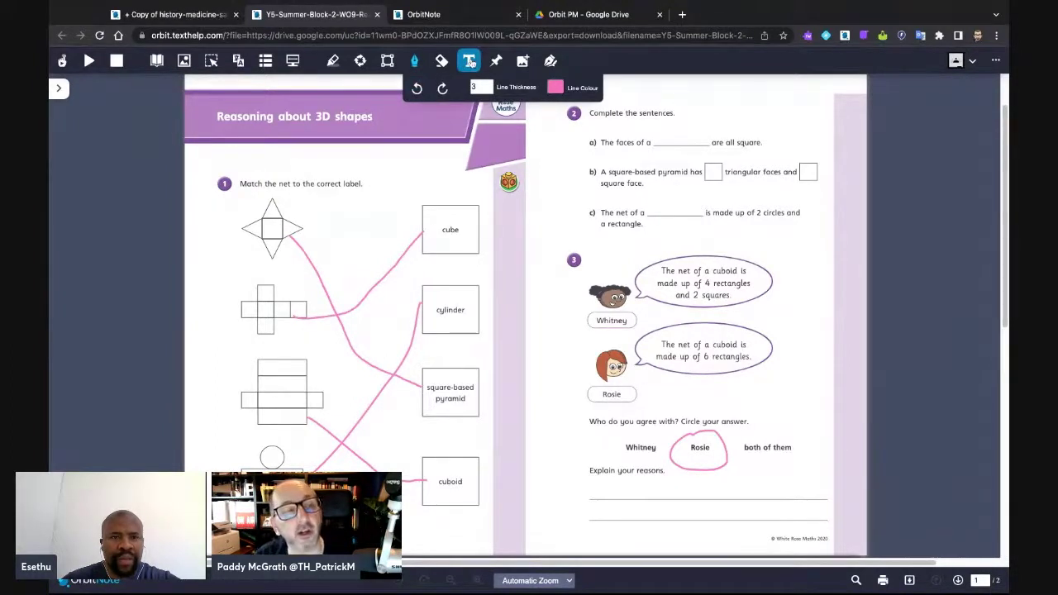
- Add the text "Cube" on the blank in sentence 2a and shift it slightly towards the answer line
click(469, 62)
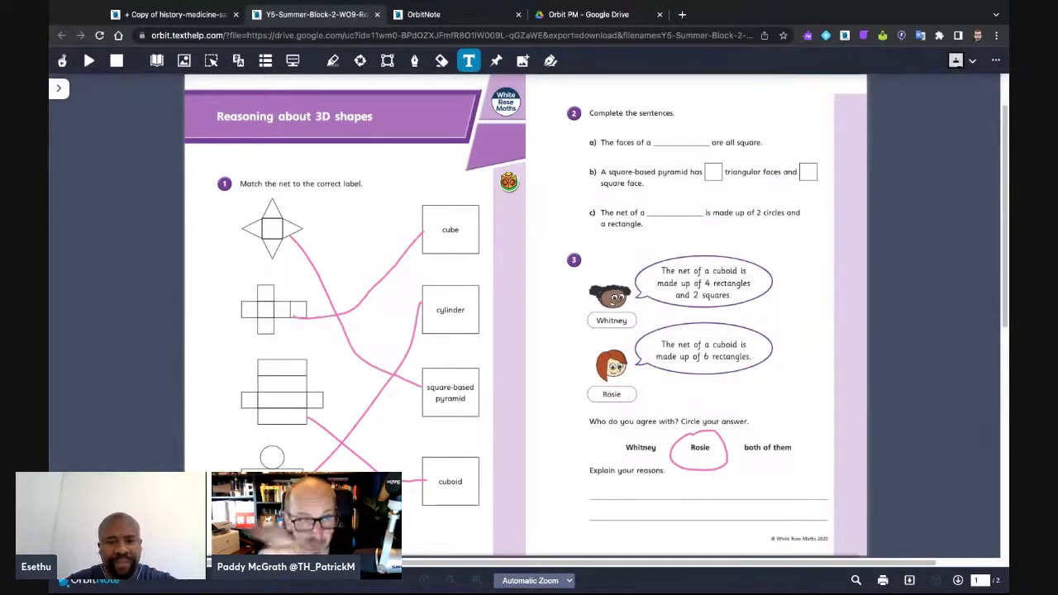
click(656, 142)
text(Cube)
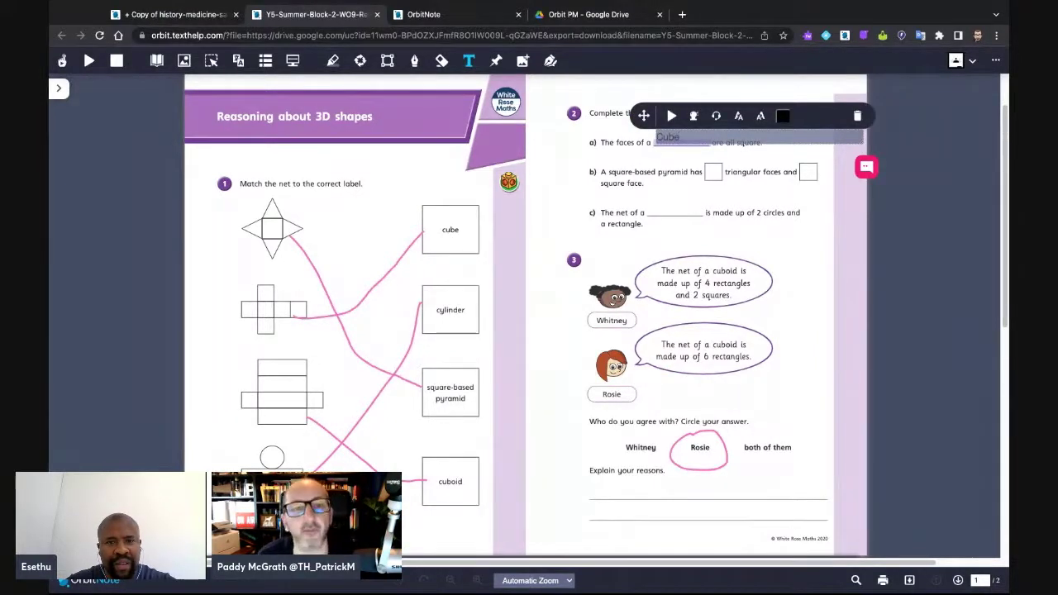
click(940, 197)
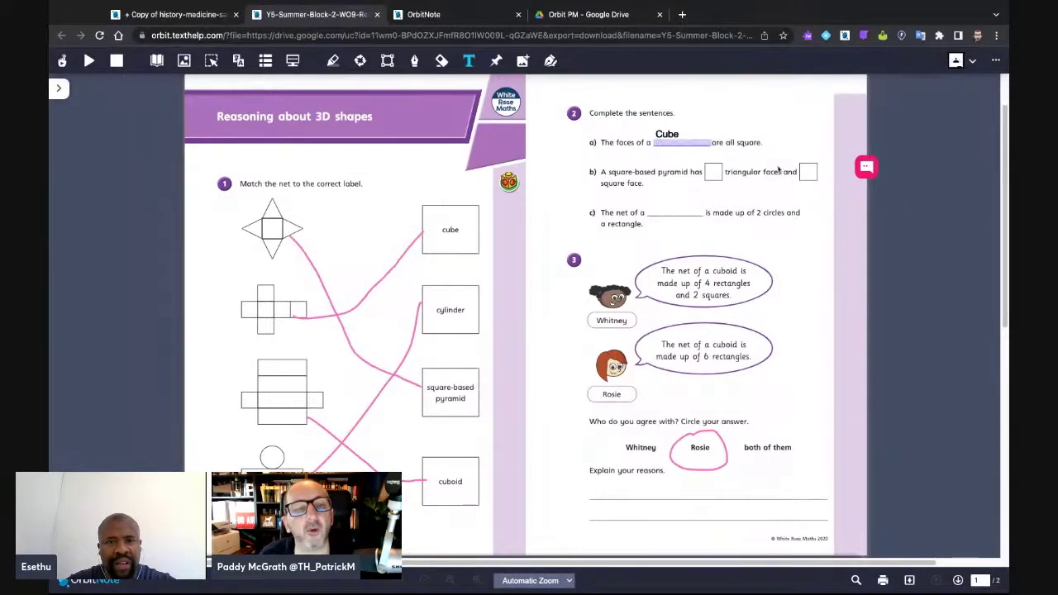
click(681, 137)
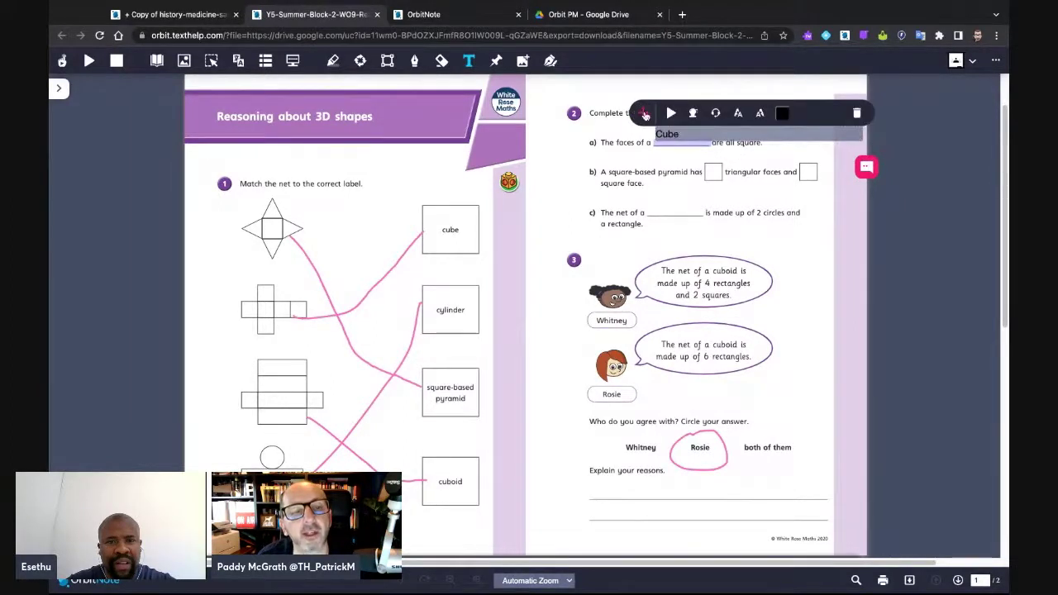
click(958, 236)
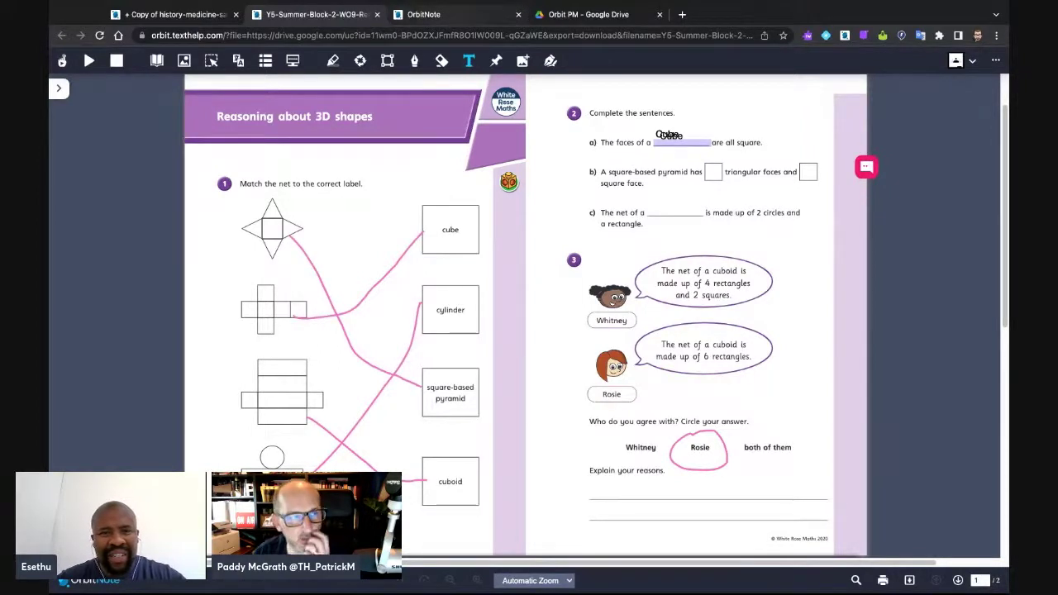
- In Split and Merge, start a new PDF from pages 2, 4, 5 and 9 of the Space Physics booklet and open its name for editing
click(424, 14)
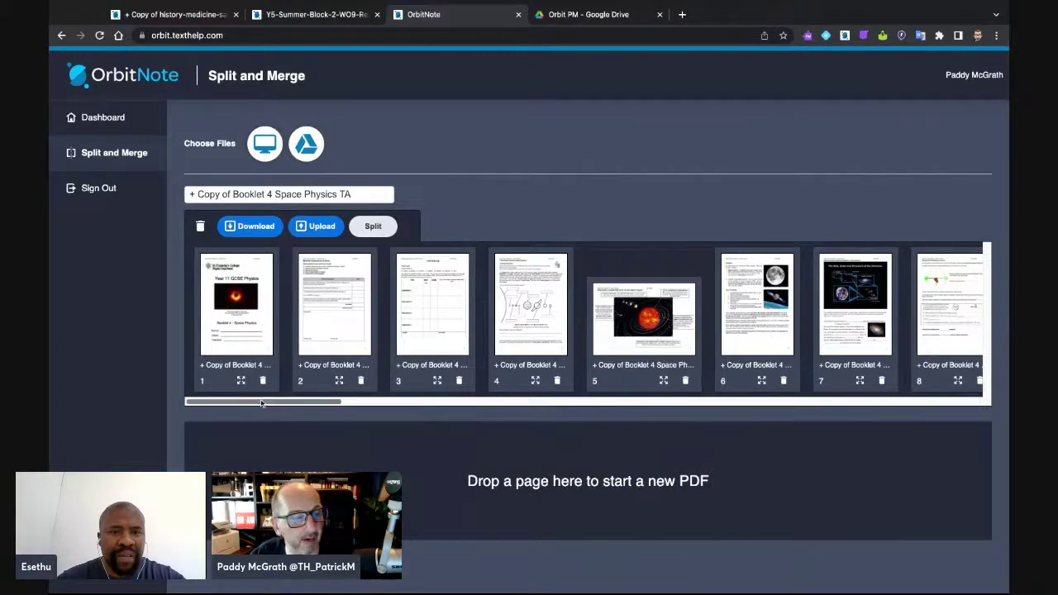
scroll(265, 404, right, 15)
scroll(264, 404, right, 15)
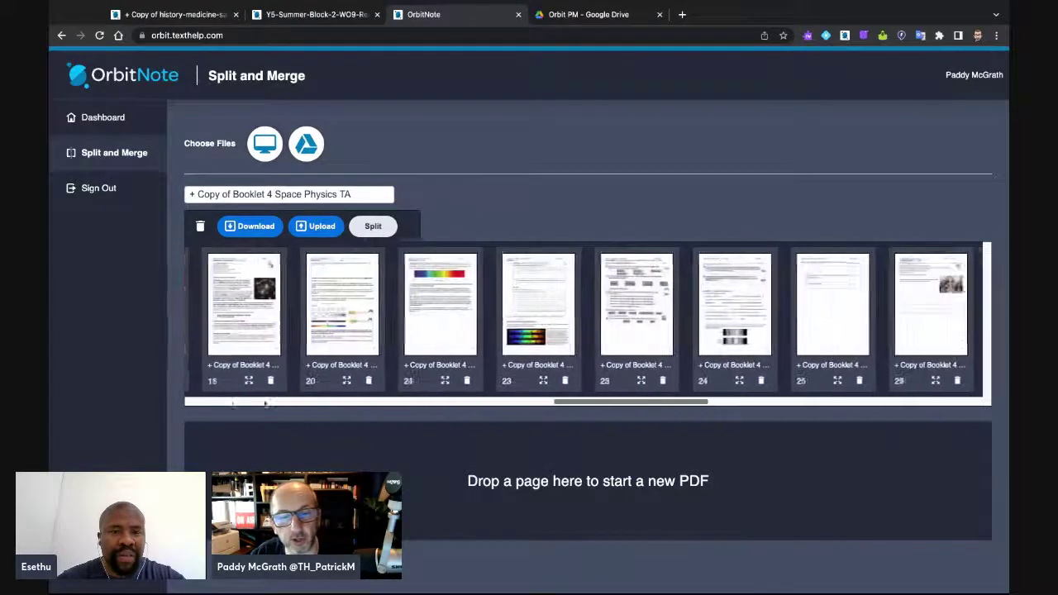
scroll(893, 379, left, 15)
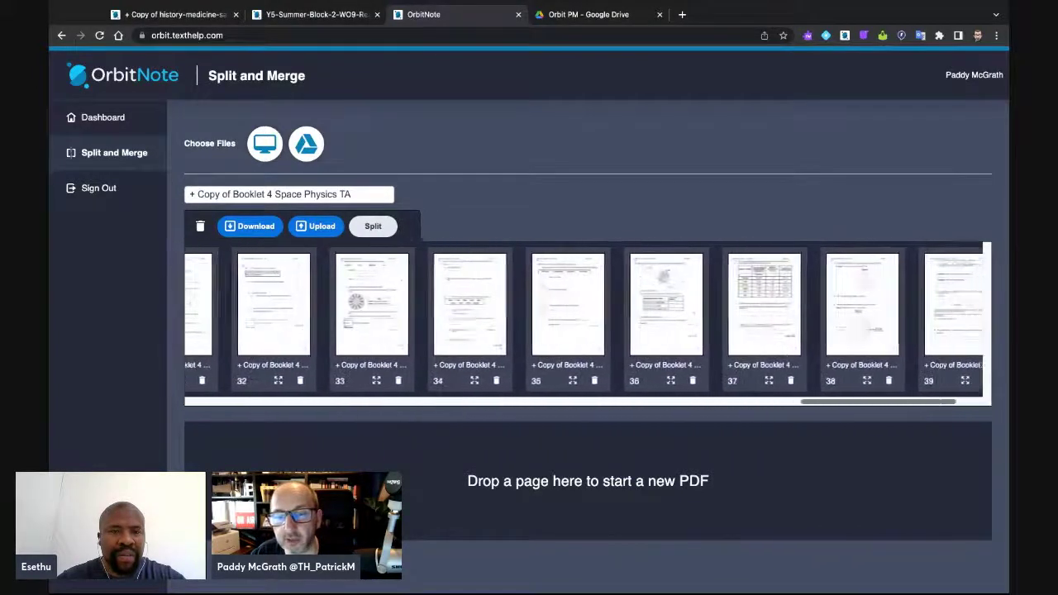
scroll(585, 322, left, 15)
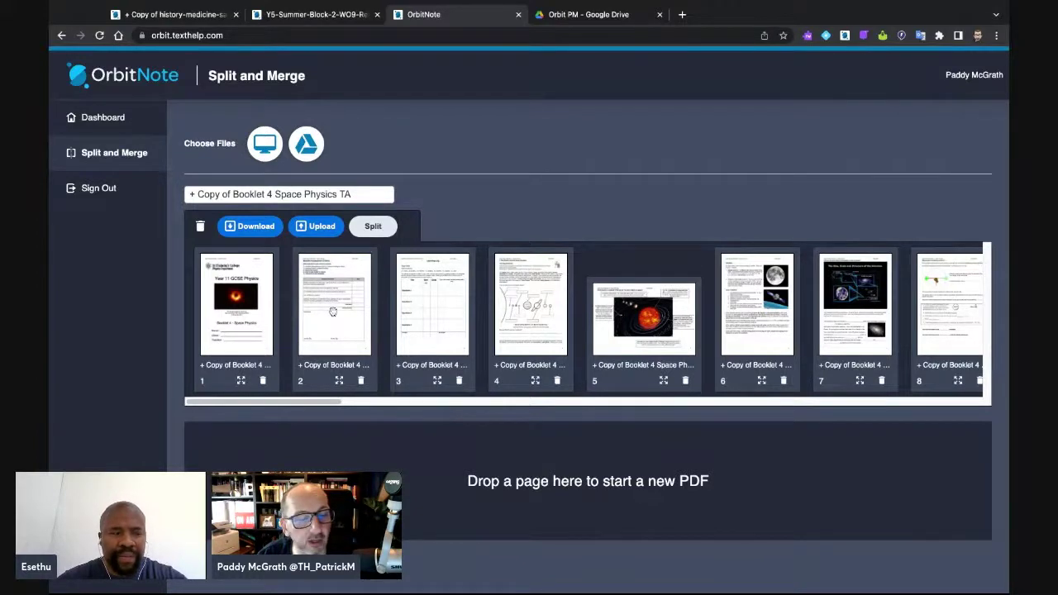
drag(333, 310, 273, 463)
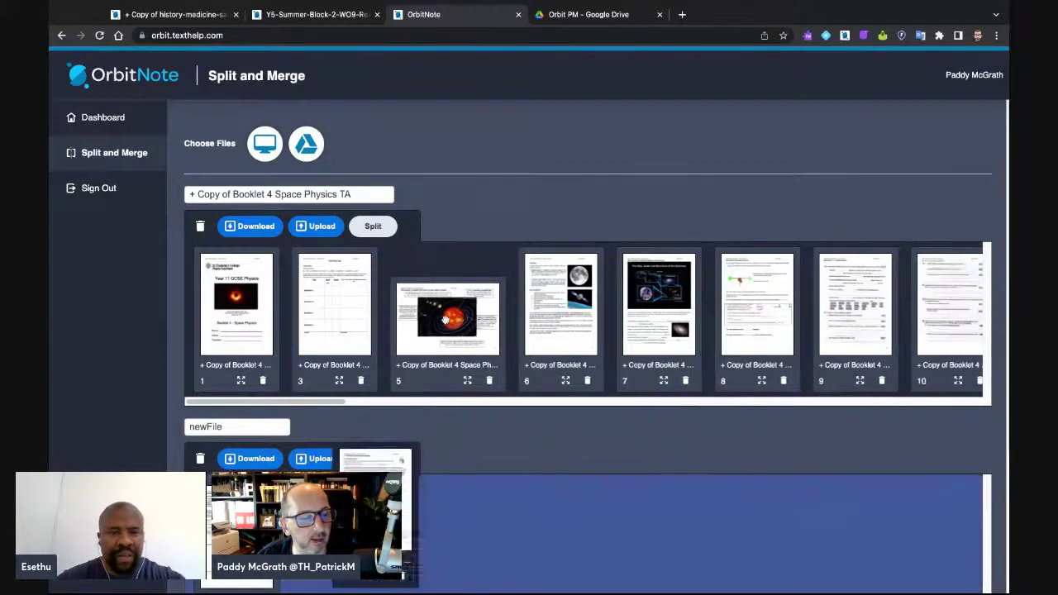
drag(504, 345, 500, 538)
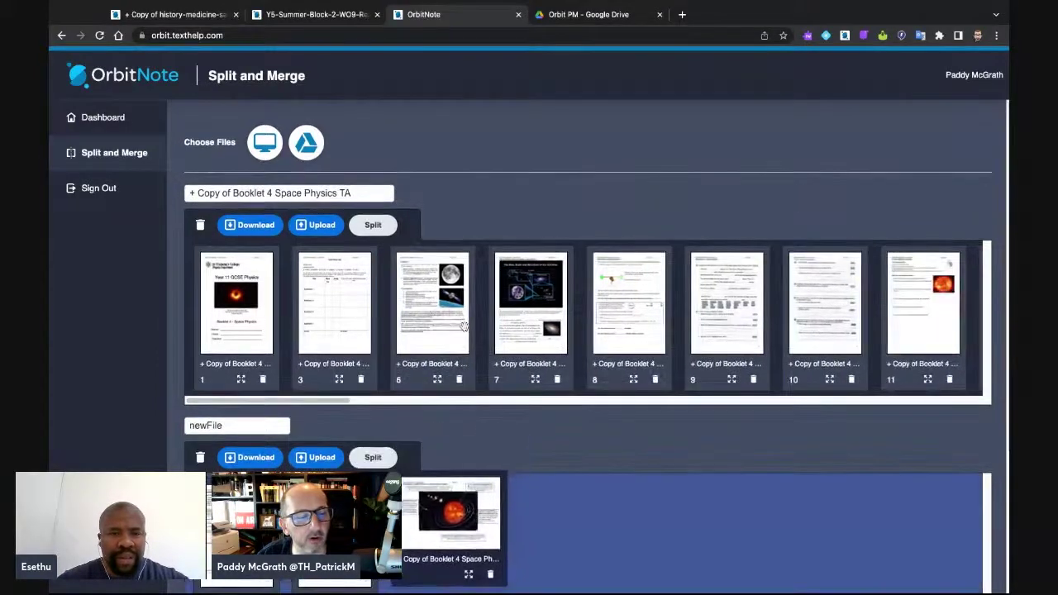
drag(709, 308, 583, 521)
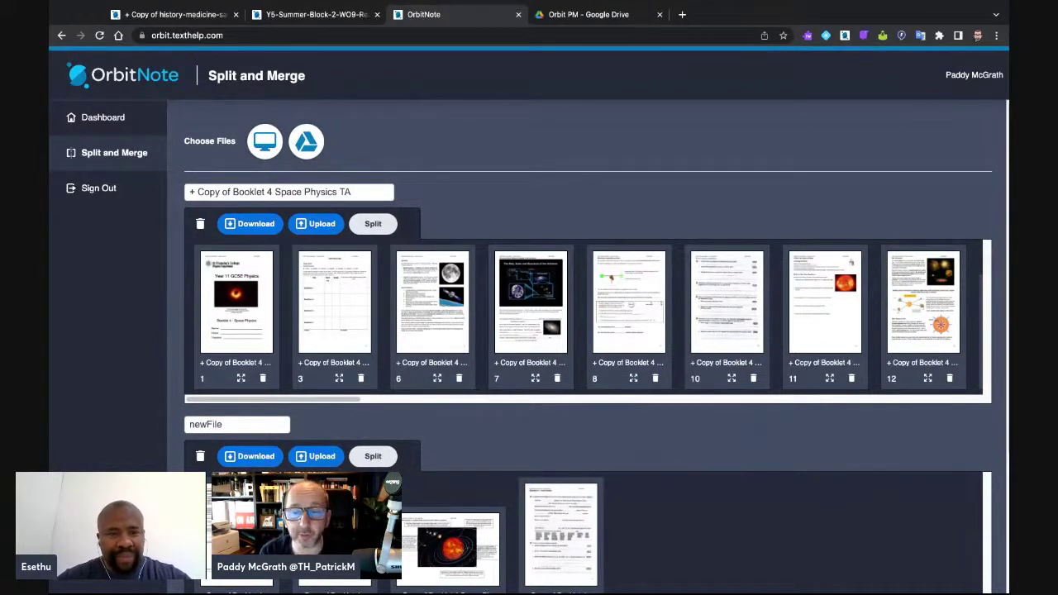
click(238, 425)
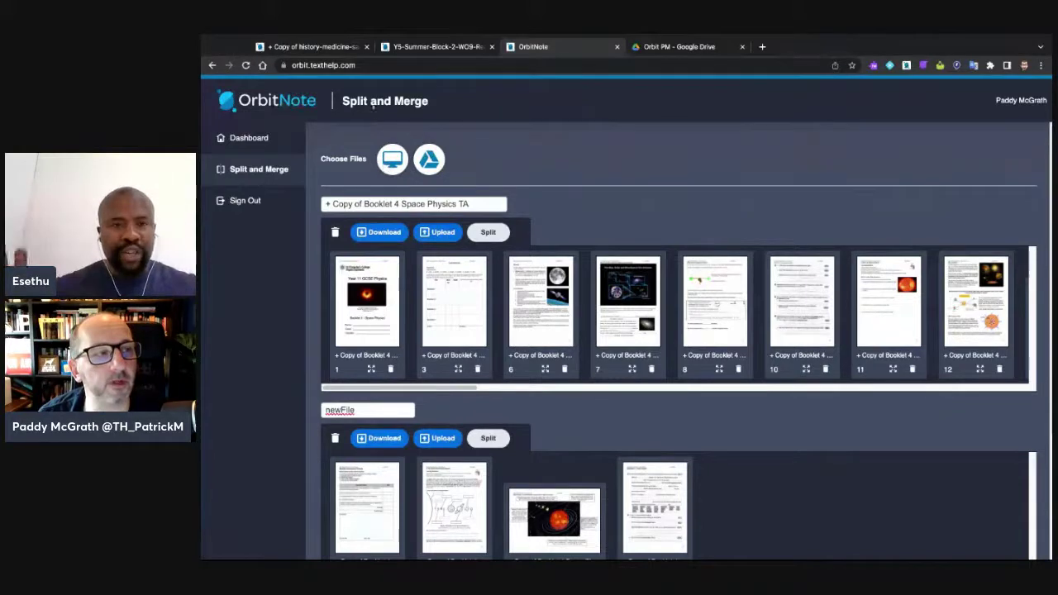
- View the cover page of the history of medicine PDF at 160% zoom, and return to the 3D shapes worksheet
click(330, 48)
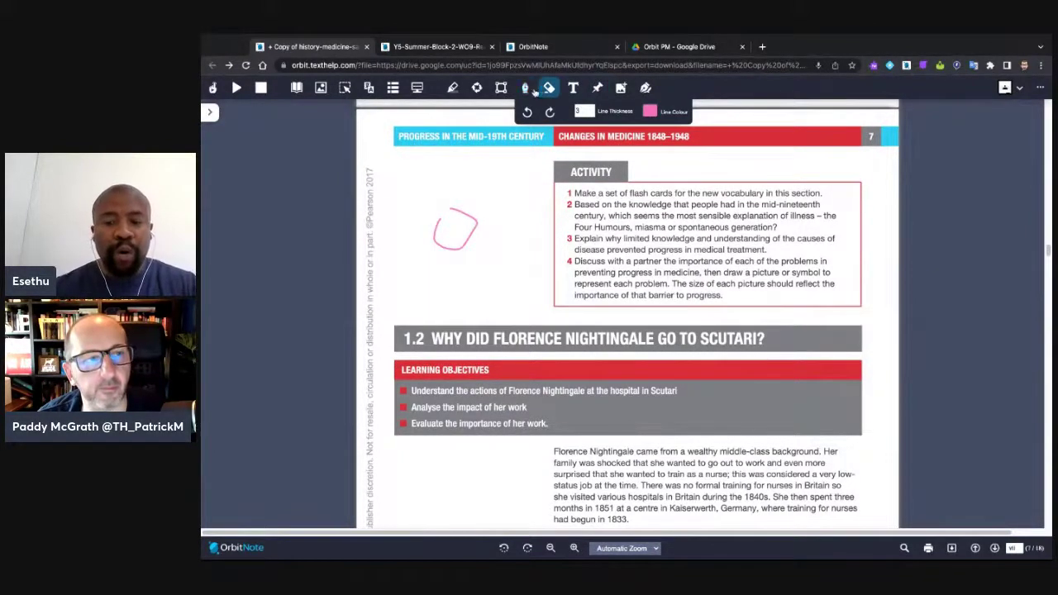
click(573, 548)
click(574, 548)
click(574, 548)
click(573, 549)
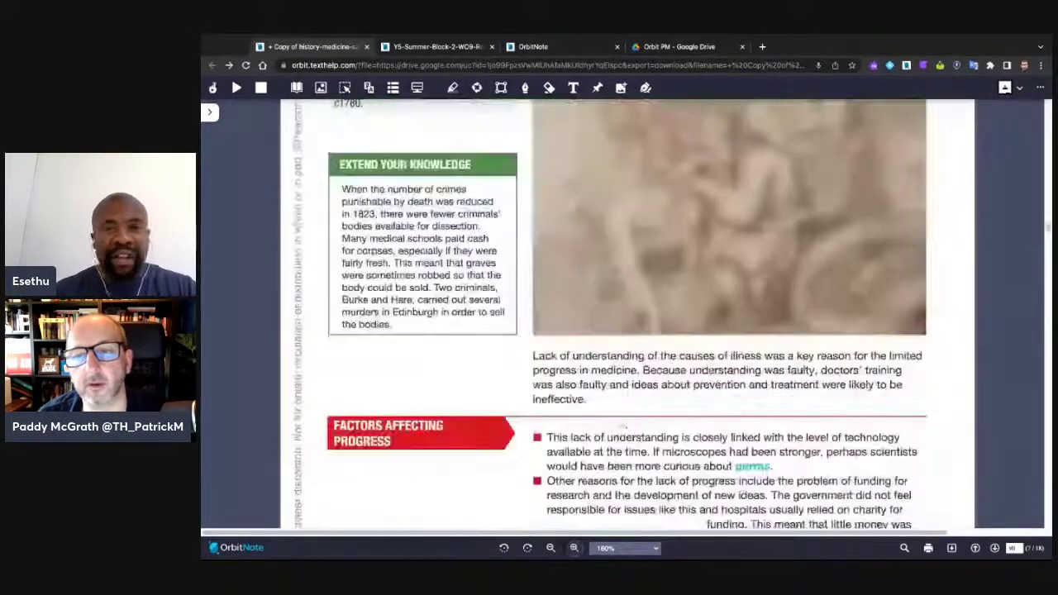
scroll(743, 424, up, 20)
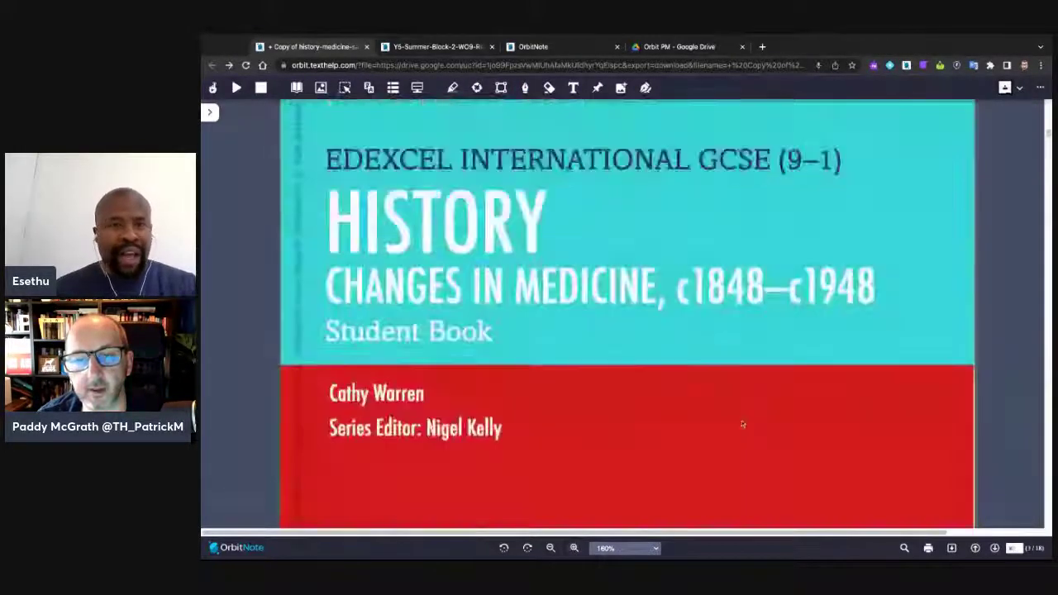
scroll(743, 424, up, 3)
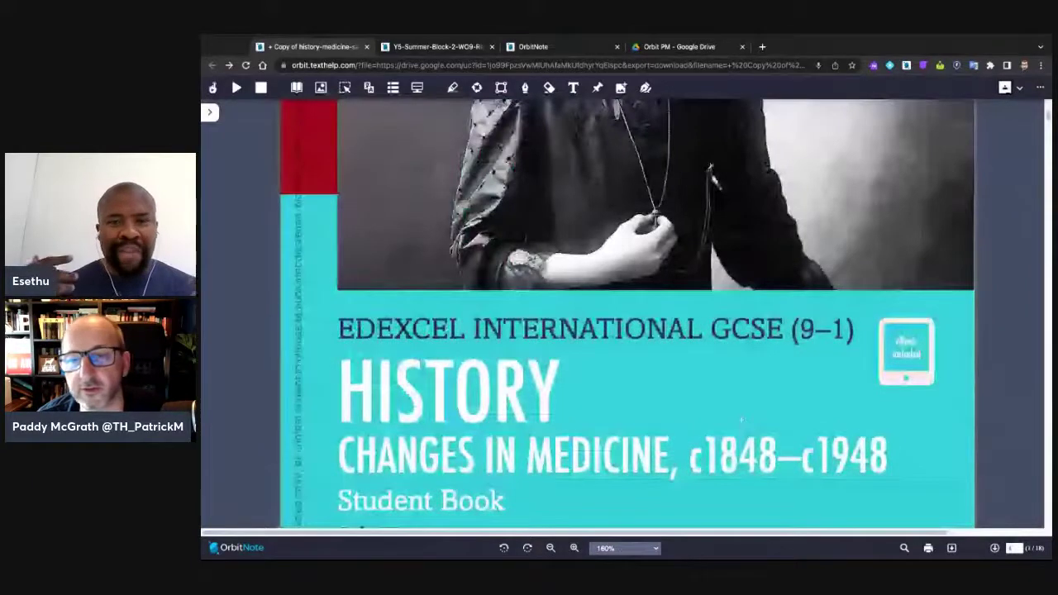
scroll(742, 421, up, 5)
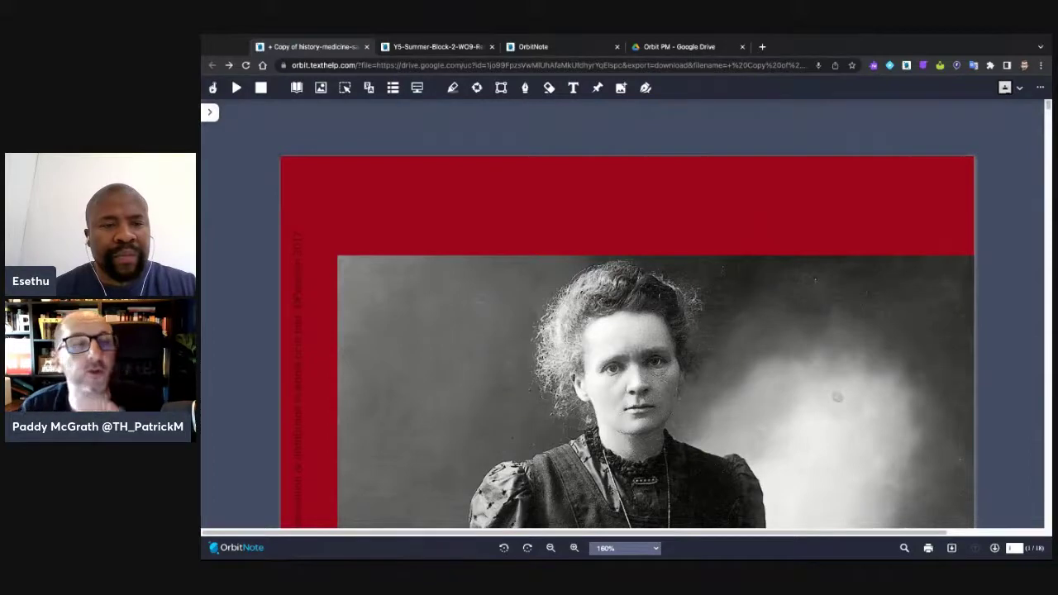
scroll(628, 330, down, 1)
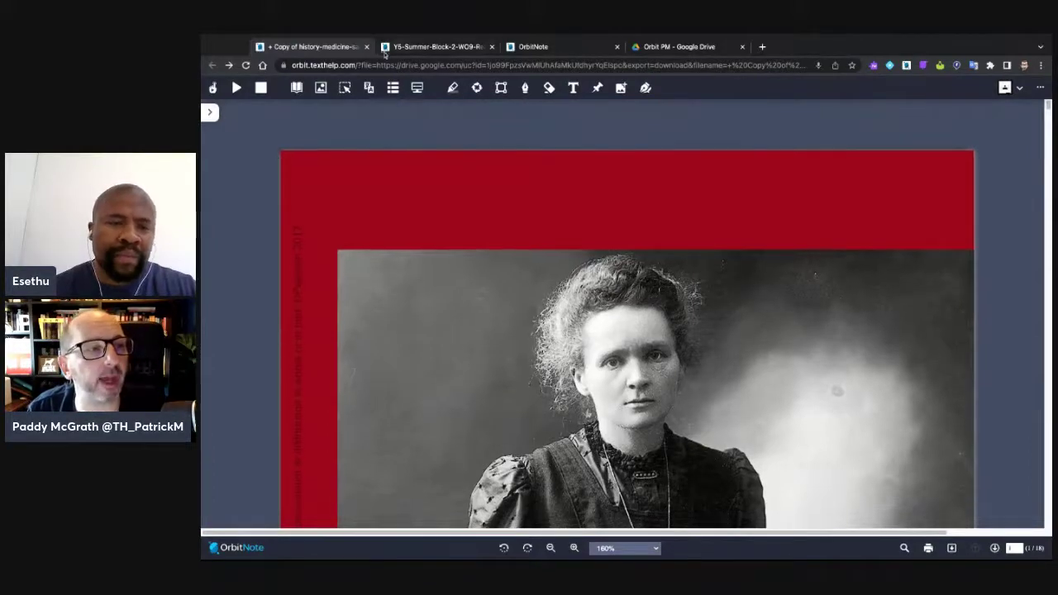
click(403, 48)
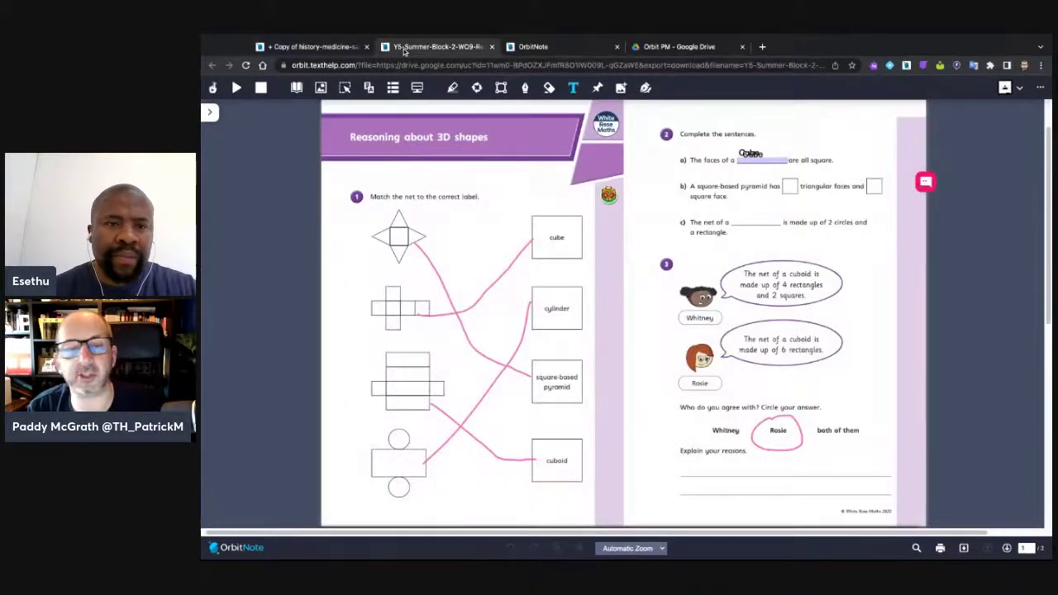